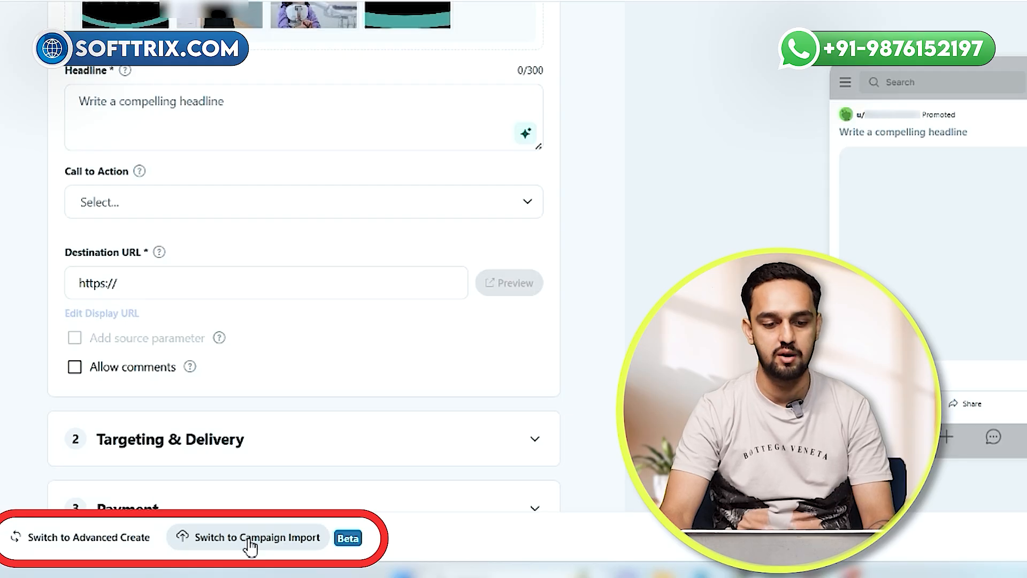
- Switch the campaign setup to Advanced Create and agree to start over
scroll(439, 449, "up", 6)
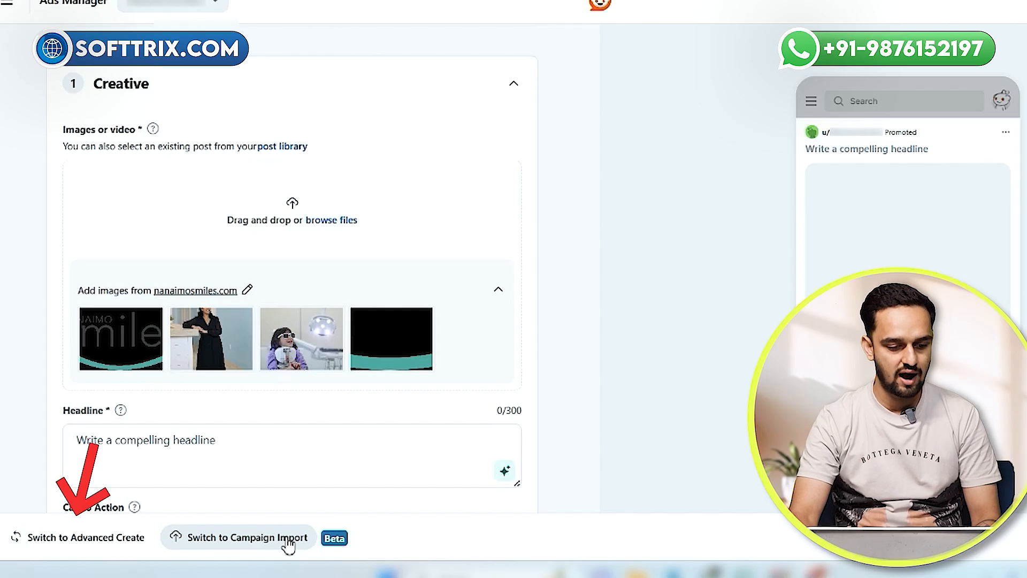
left_click(70, 538)
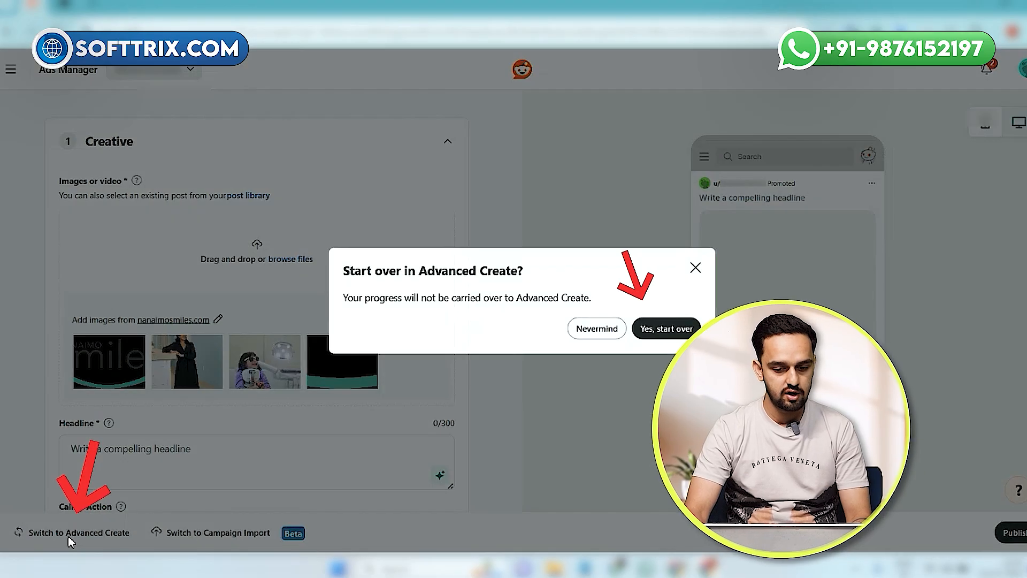
left_click(667, 336)
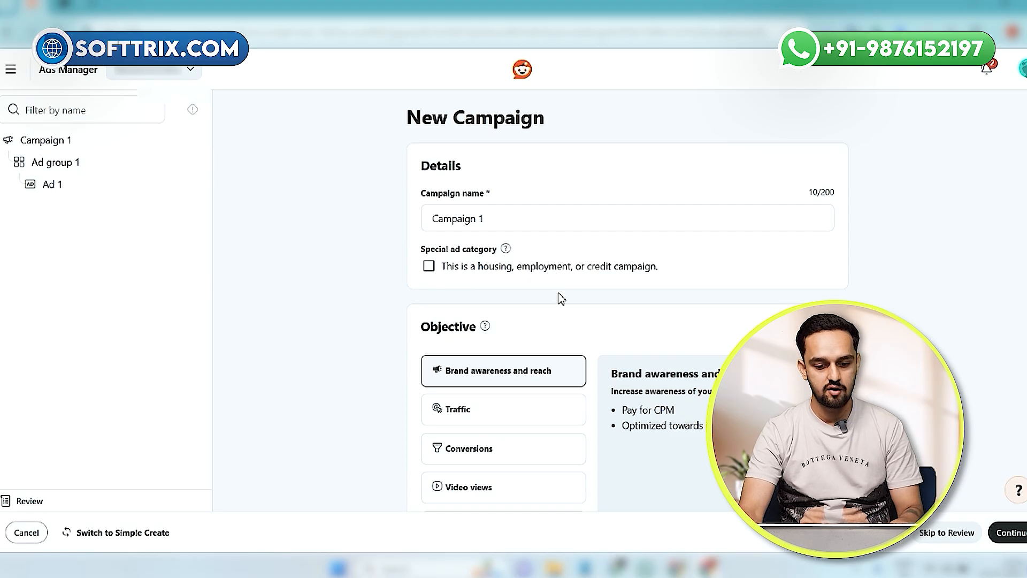
- Set the new campaign's objective to Conversions
scroll(560, 298, "down", 1)
scroll(523, 313, "down", 1)
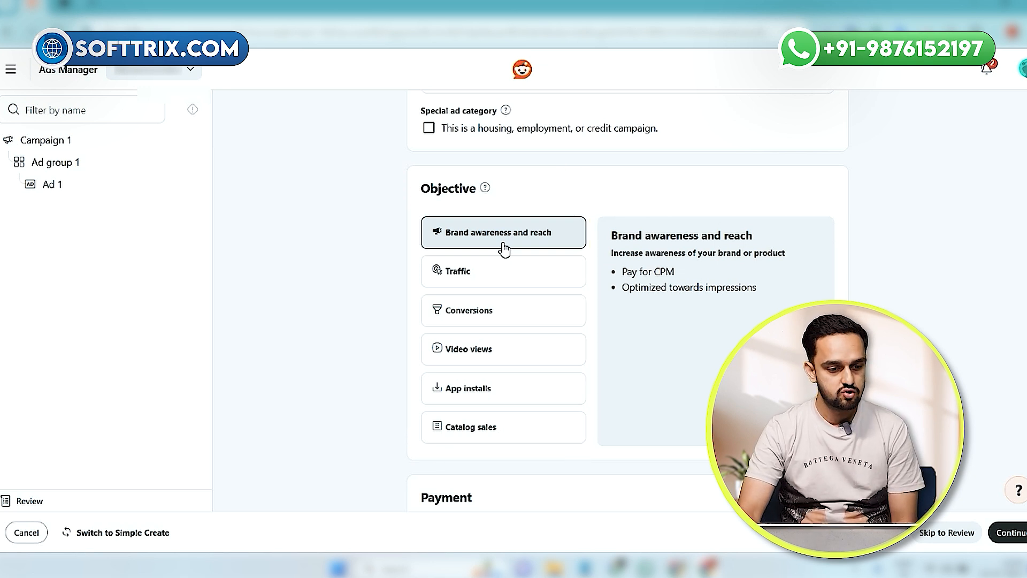
scroll(359, 268, "up", 2)
scroll(441, 270, "down", 2)
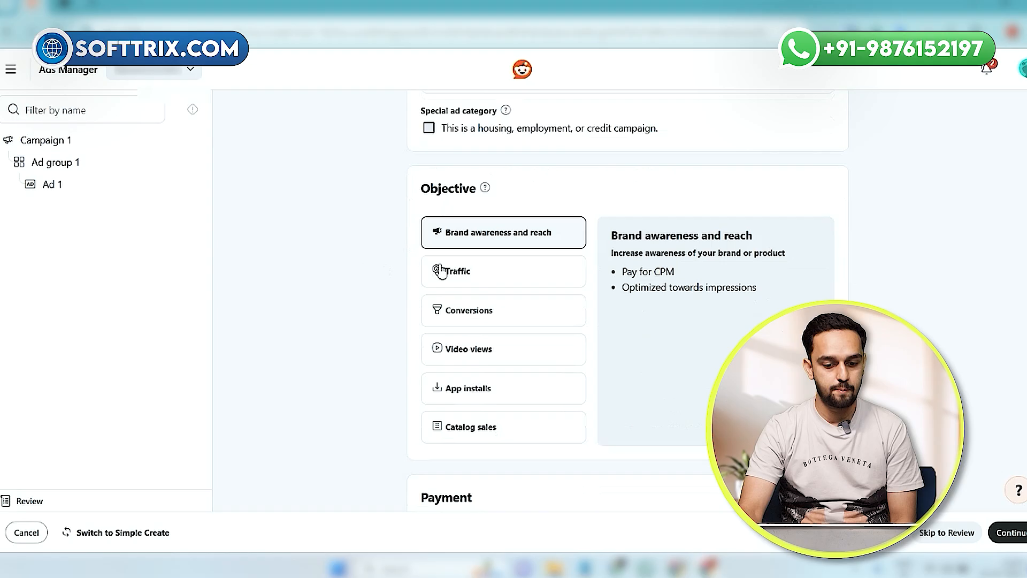
left_click(462, 322)
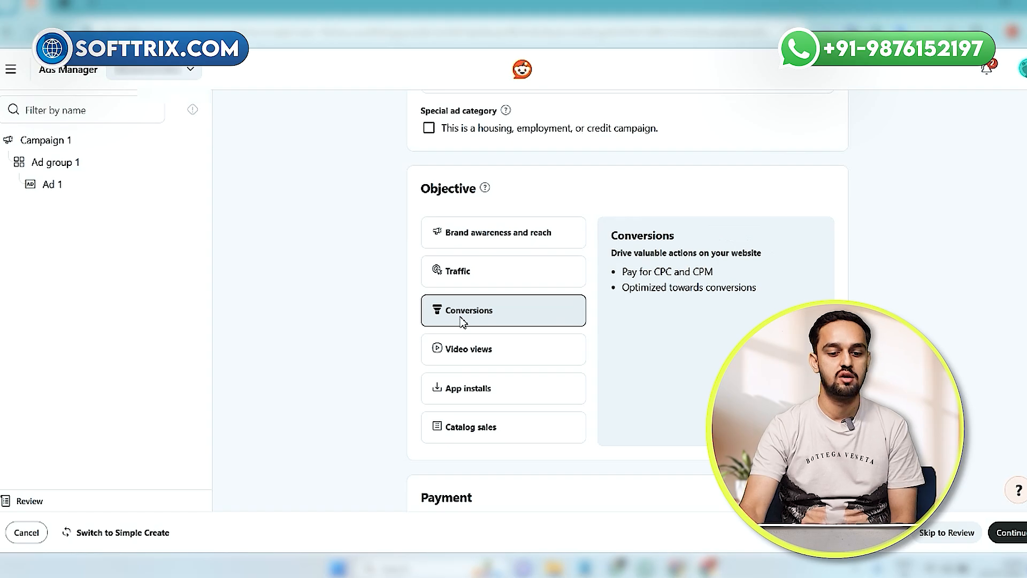
- Rename the campaign as "Campaign 1 test"
scroll(463, 321, "up", 3)
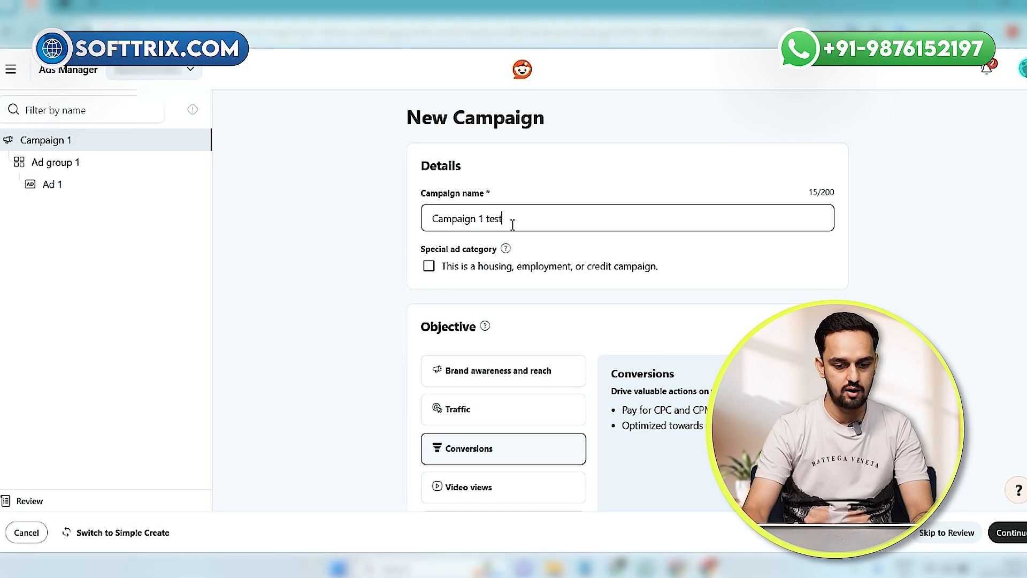
scroll(508, 268, "down", 3)
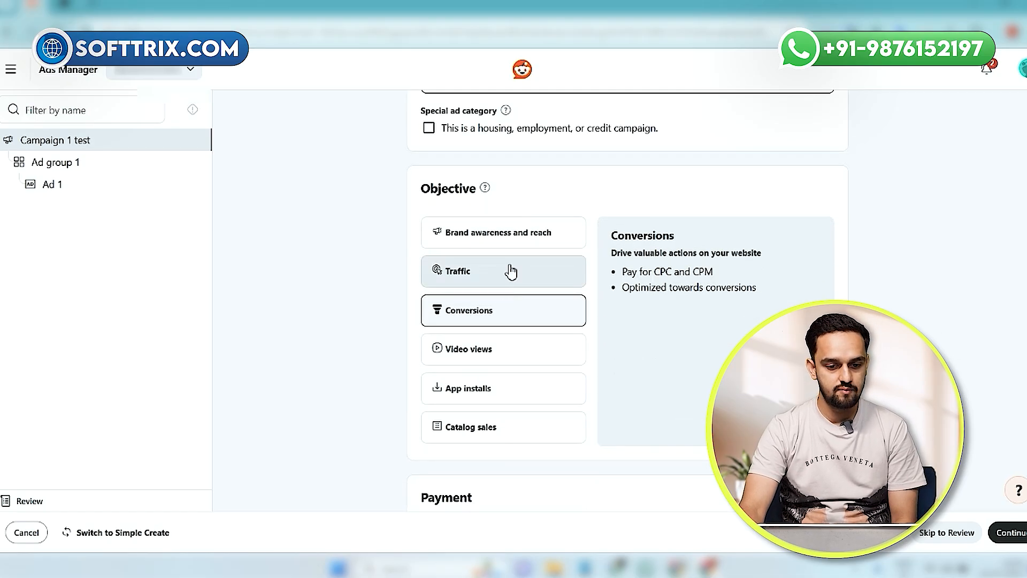
scroll(403, 210, "up", 2)
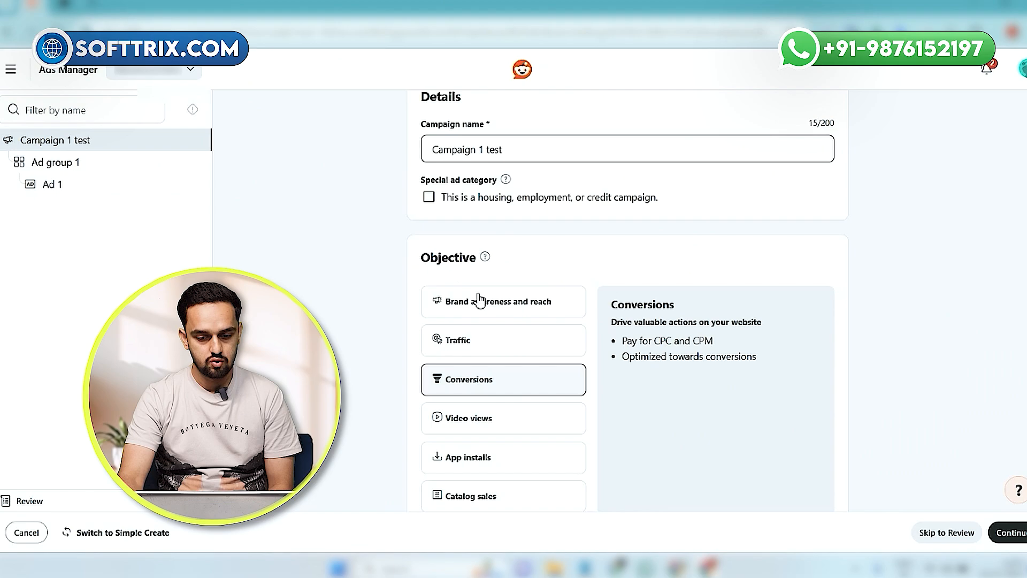
- Select the saved Visa card as the campaign's payment method and save the choice
scroll(478, 303, "down", 4)
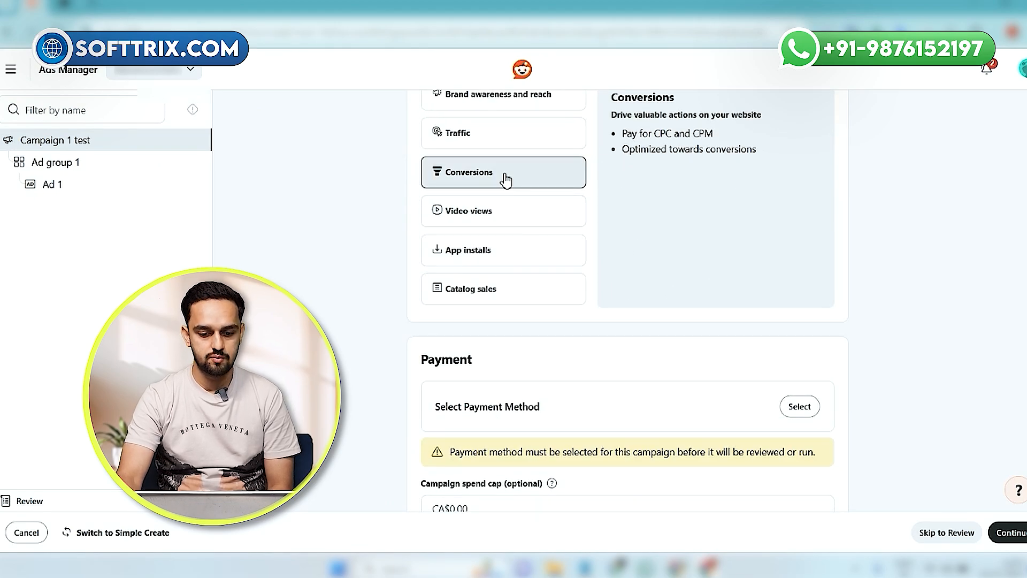
scroll(514, 192, "down", 2)
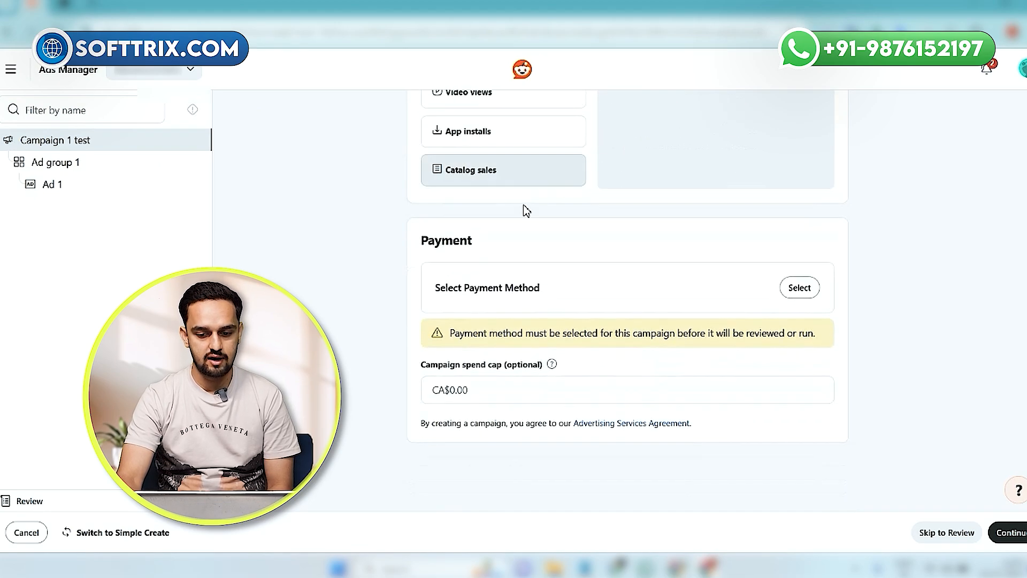
left_click(804, 293)
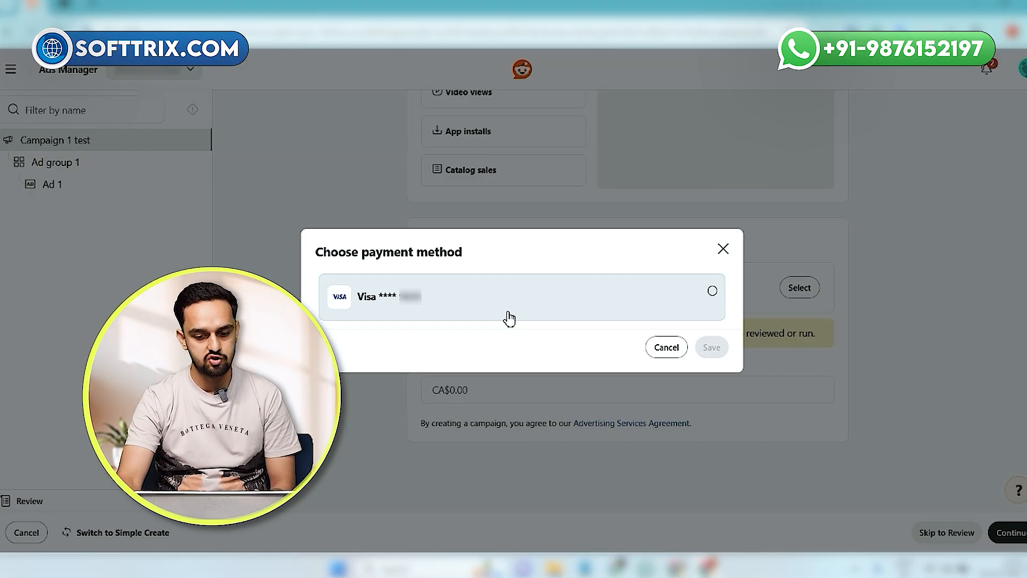
left_click(508, 317)
left_click(711, 348)
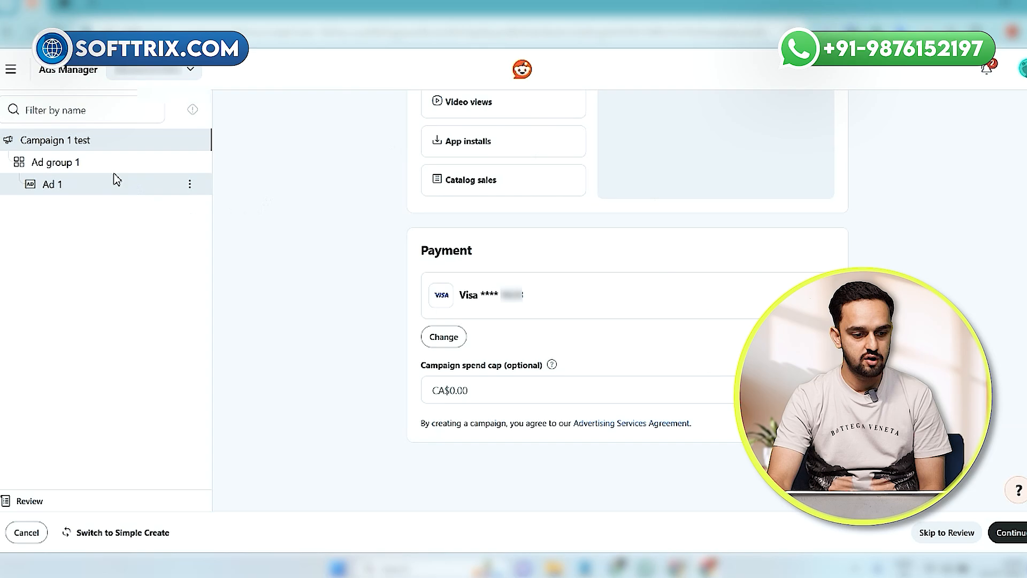
- Open Ad group 1 and add "dental services newr me" to its Reddit audience keywords
left_click(111, 170)
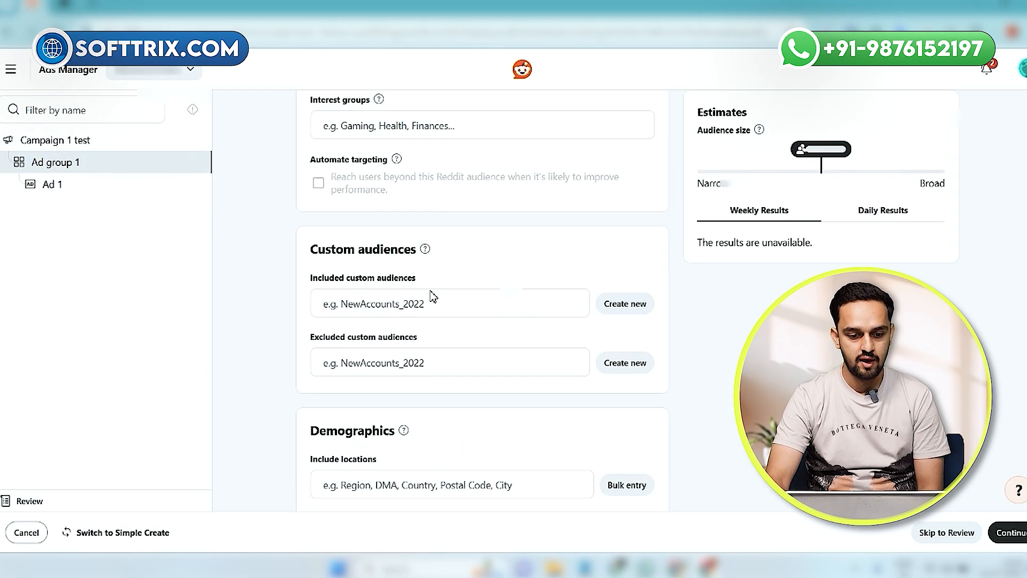
scroll(458, 275, "up", 9)
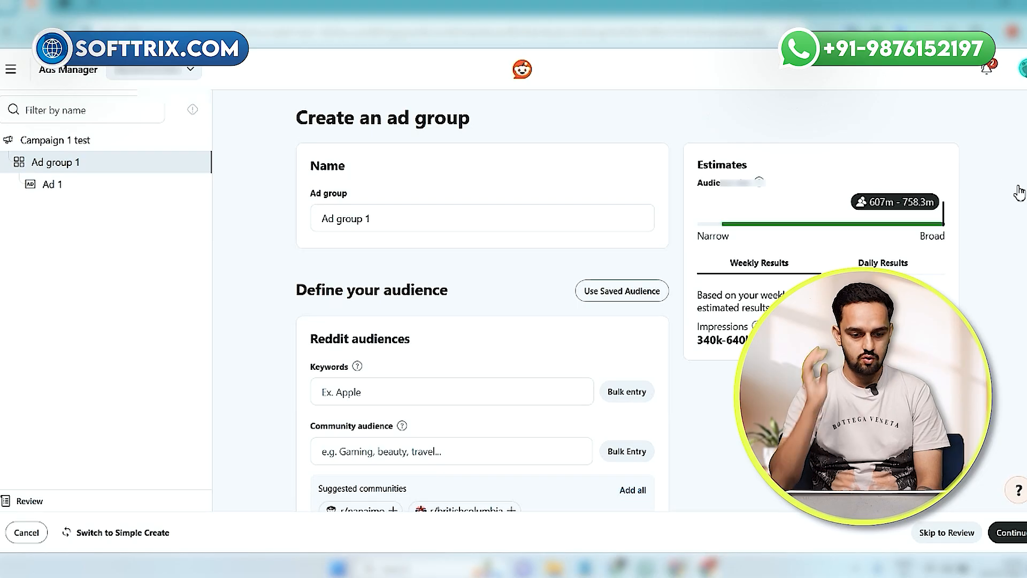
scroll(897, 214, "down", 1)
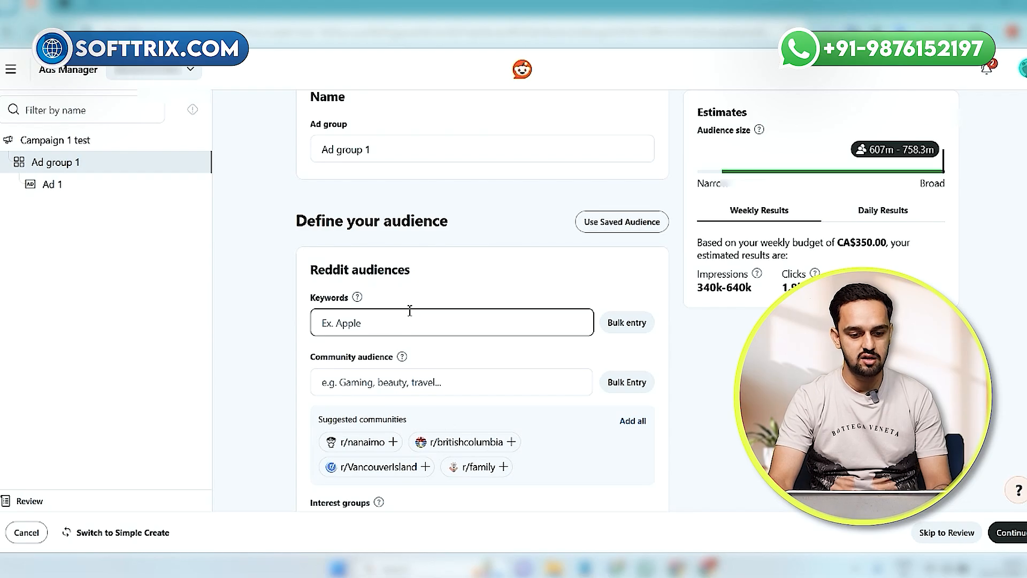
scroll(385, 294, "down", 1)
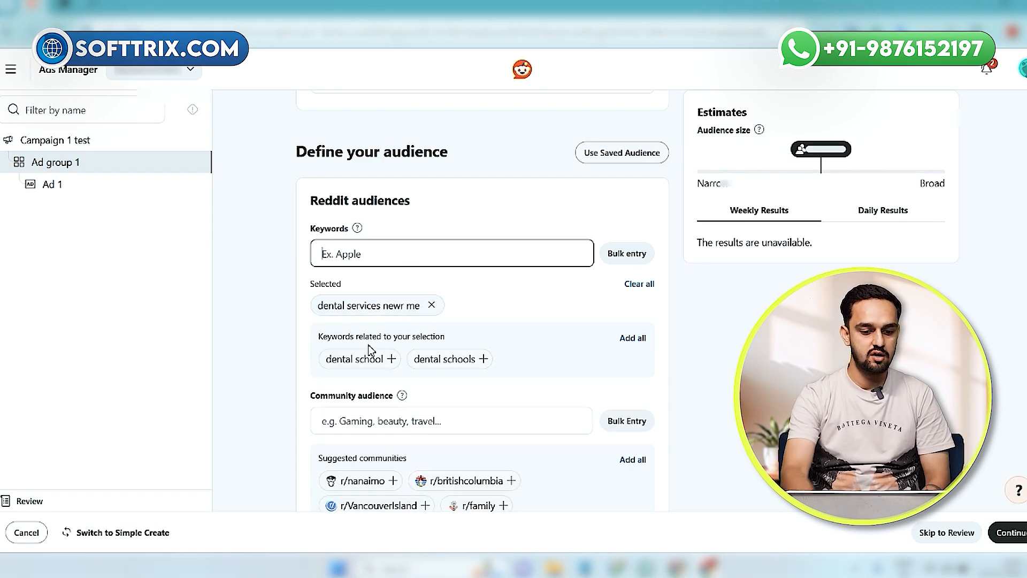
- Add the suggested keywords "dental school" and "dental schools", plus the whole set of related suggestions offered for them
mouse_move(362, 367)
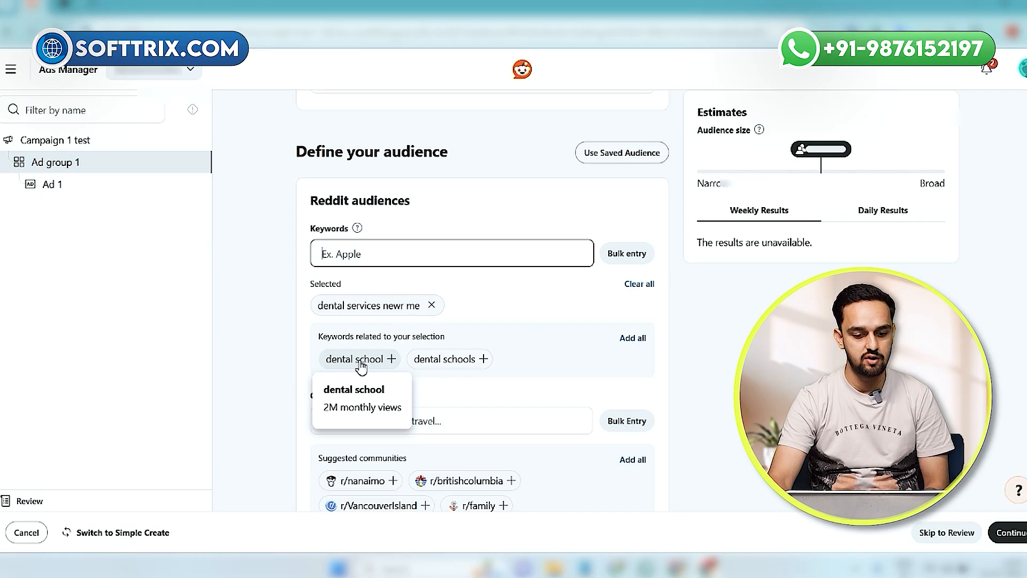
left_click(391, 359)
left_click(398, 361)
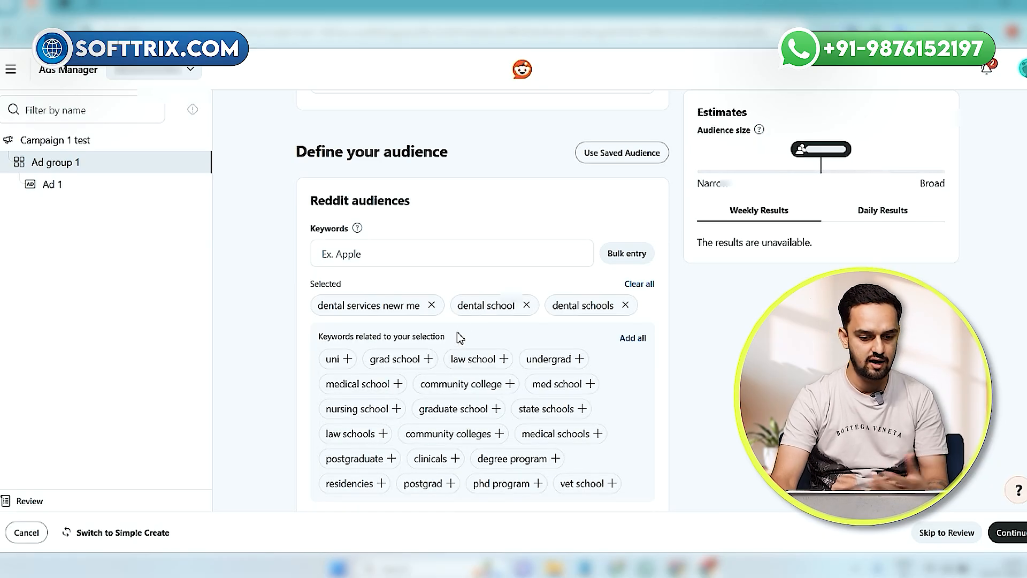
scroll(413, 374, "down", 3)
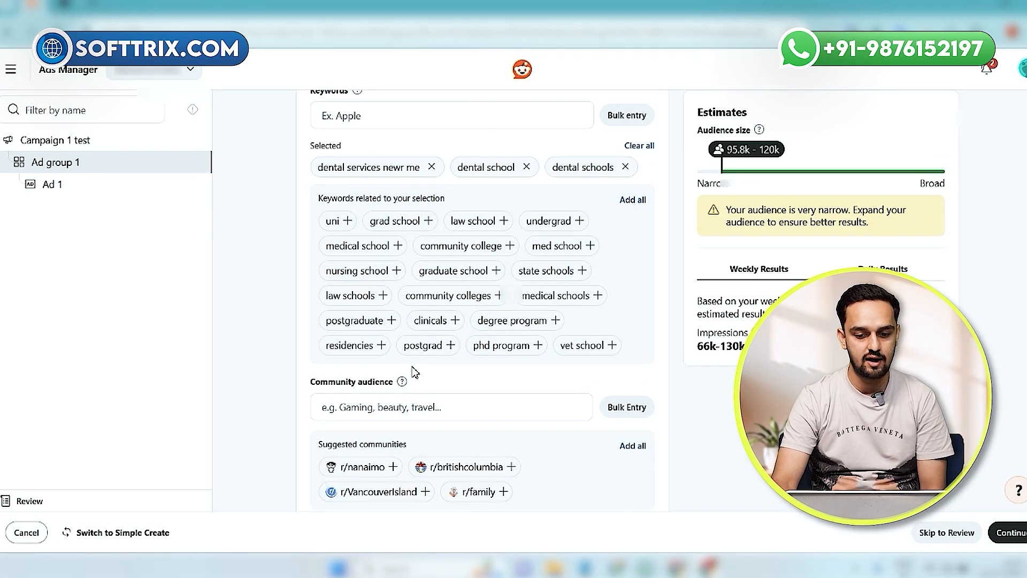
left_click(632, 200)
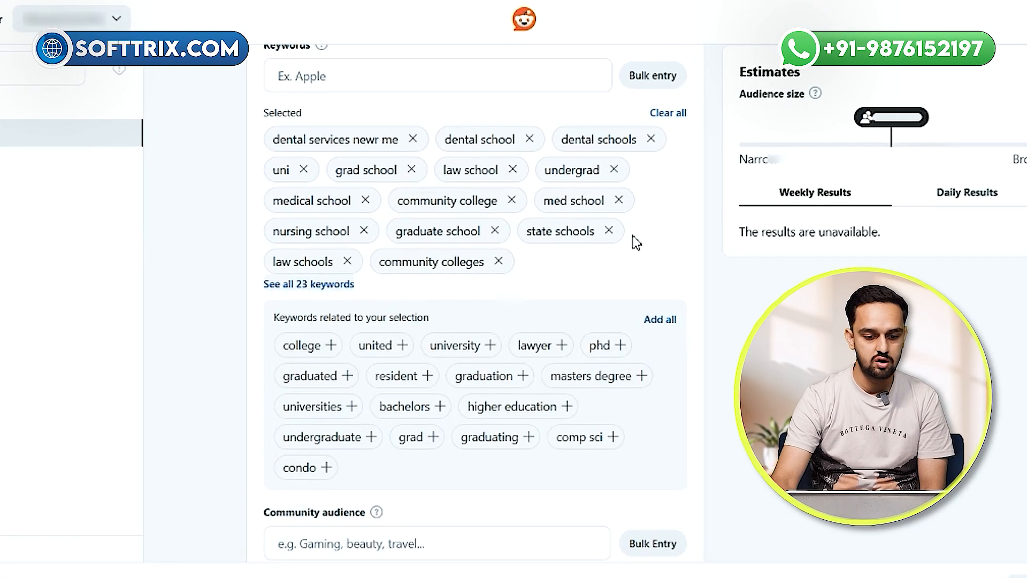
scroll(541, 245, "up", 3)
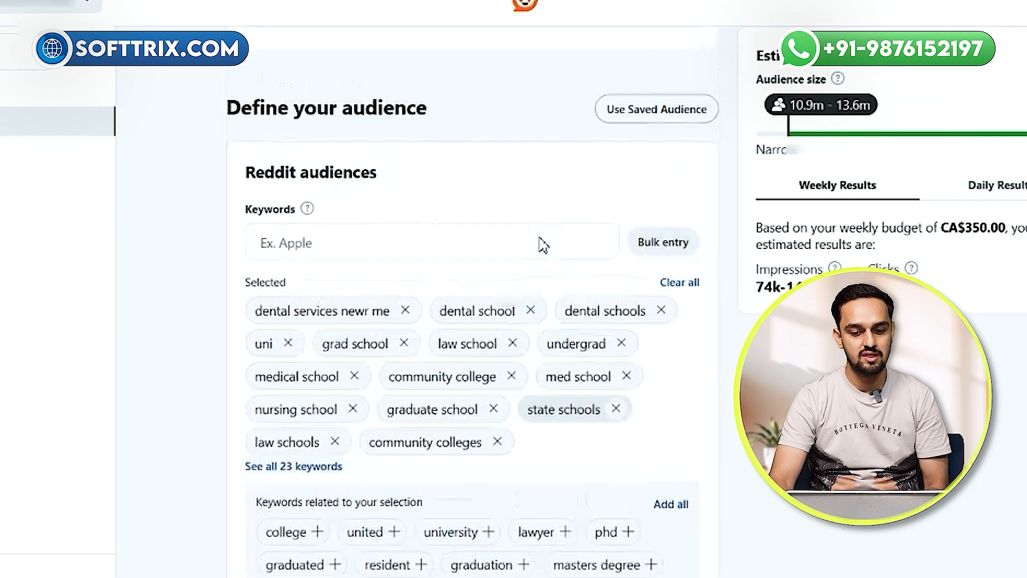
scroll(543, 245, "down", 3)
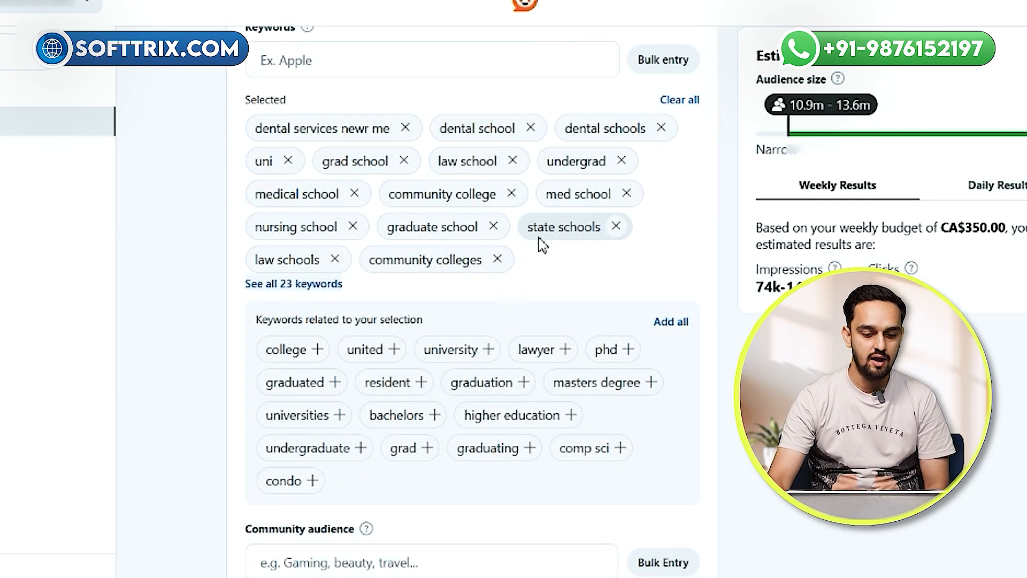
- Add the r/movies community to the ad group's community audience
scroll(535, 254, "down", 6)
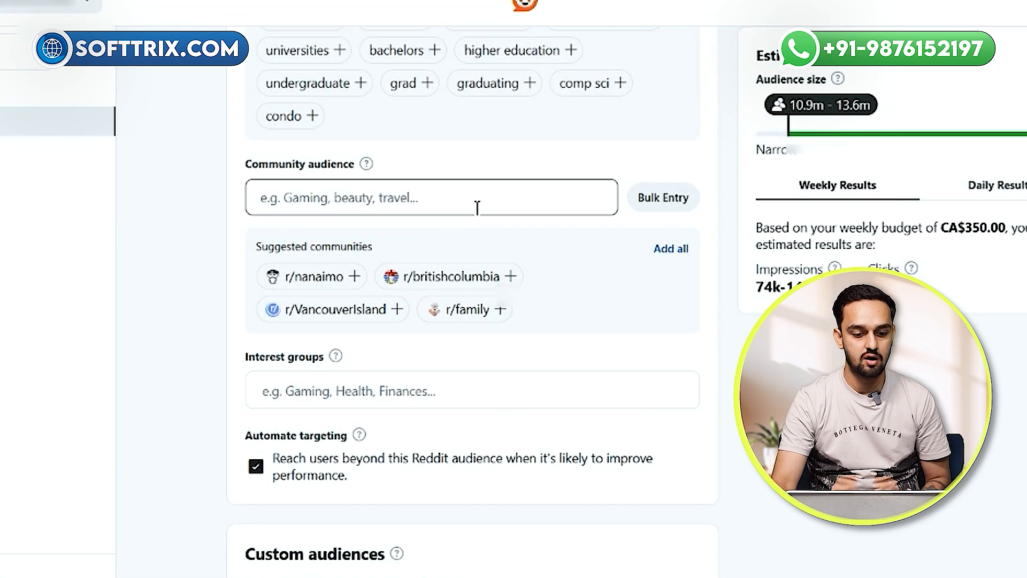
left_click(477, 207)
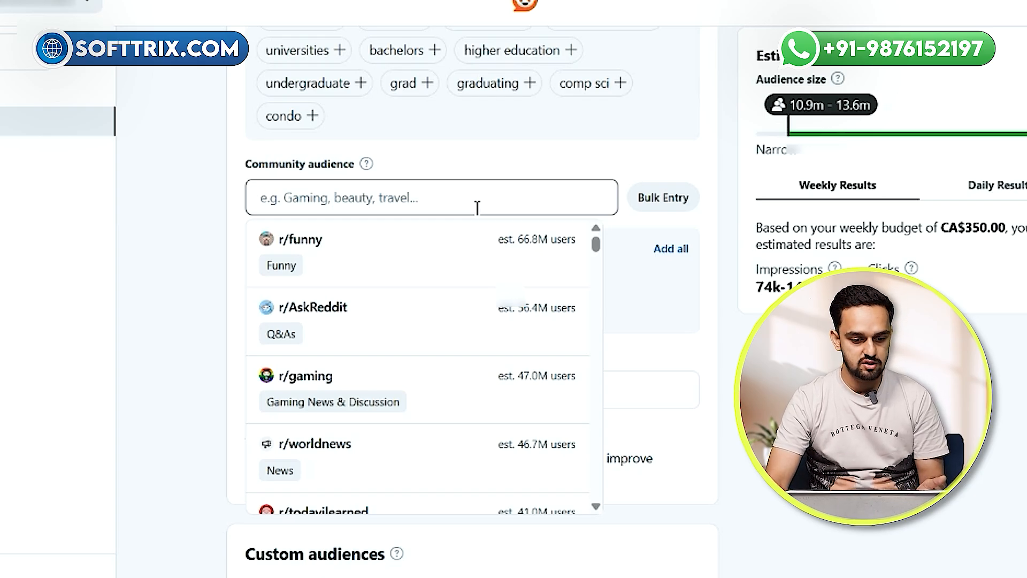
scroll(393, 315, "down", 3)
scroll(394, 313, "down", 2)
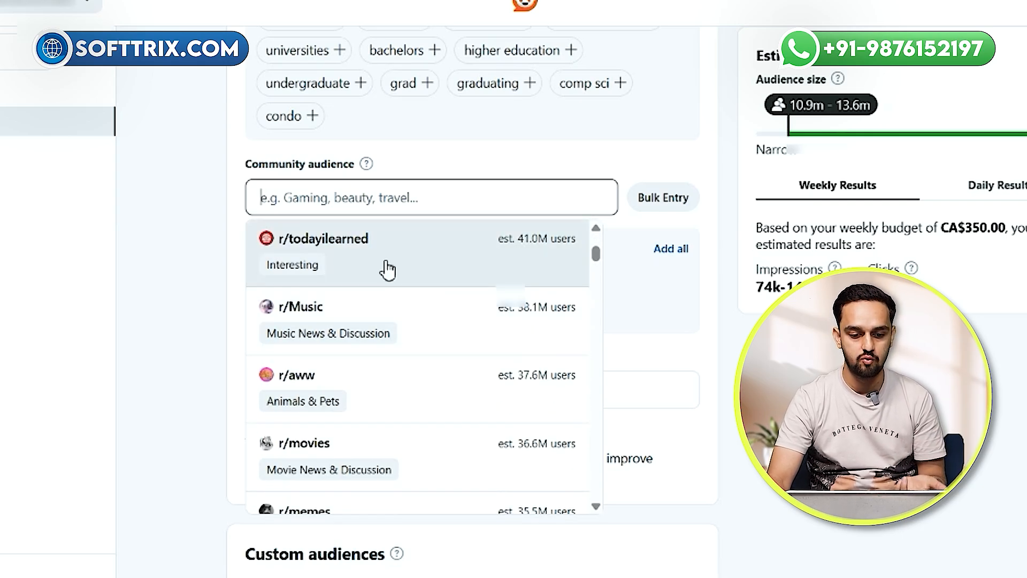
scroll(385, 268, "down", 2)
left_click(374, 358)
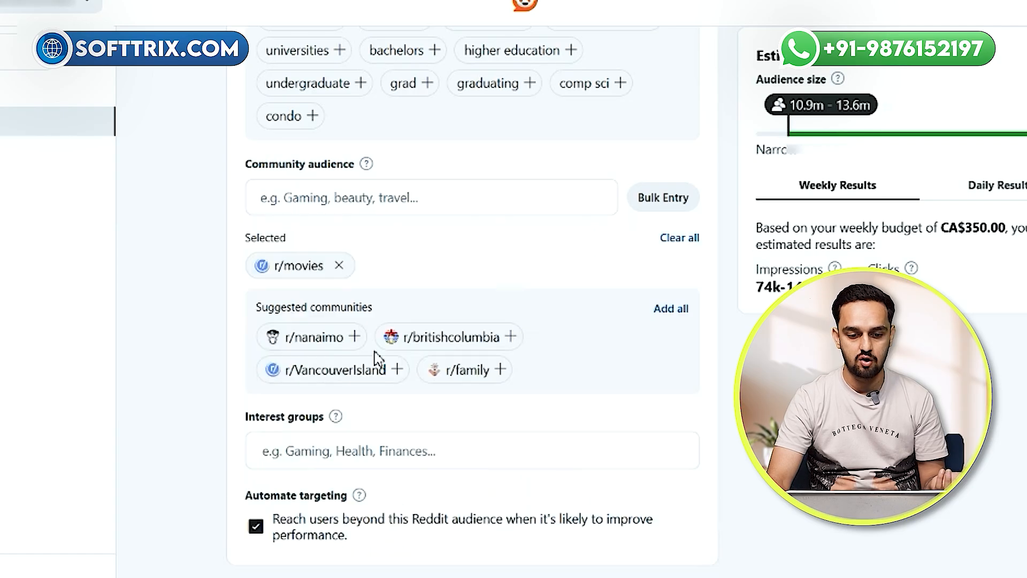
- Search the community audience for "dental" and add r/DentalSchool
left_click(384, 199)
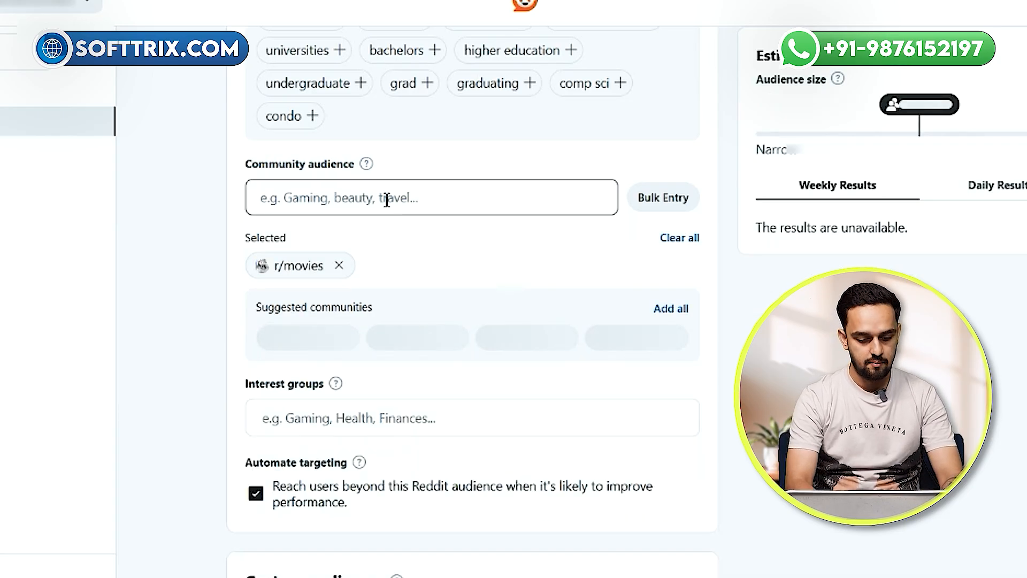
type("dental")
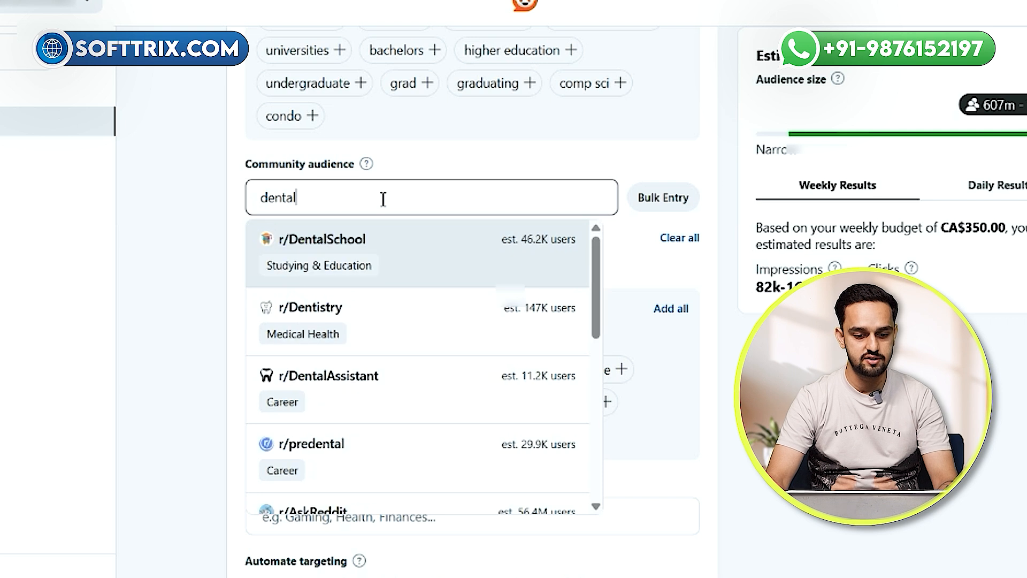
key("Return")
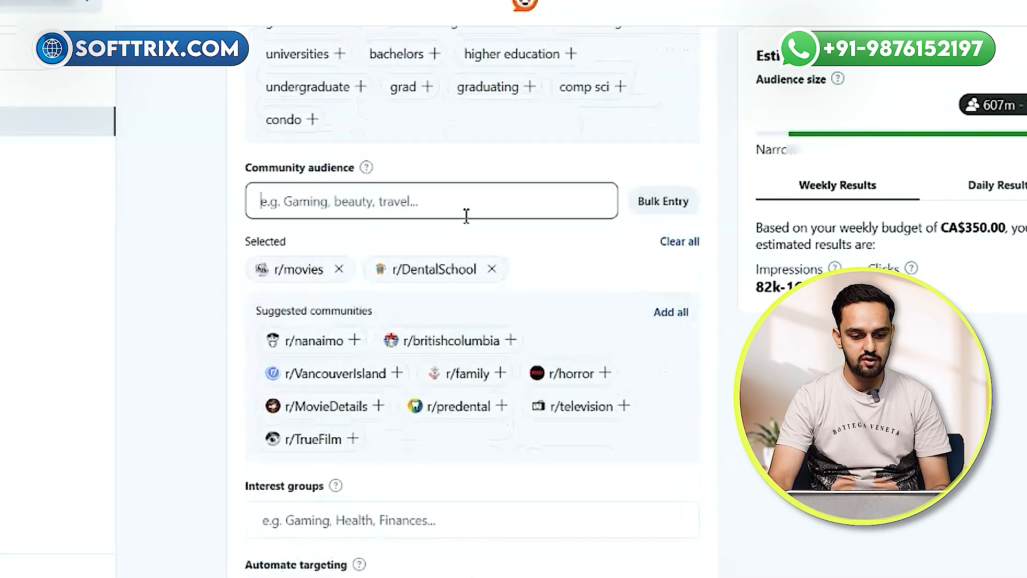
- Add the Family & Relationships and Style & Fashion interest groups to the ad group's audience
scroll(467, 215, "down", 6)
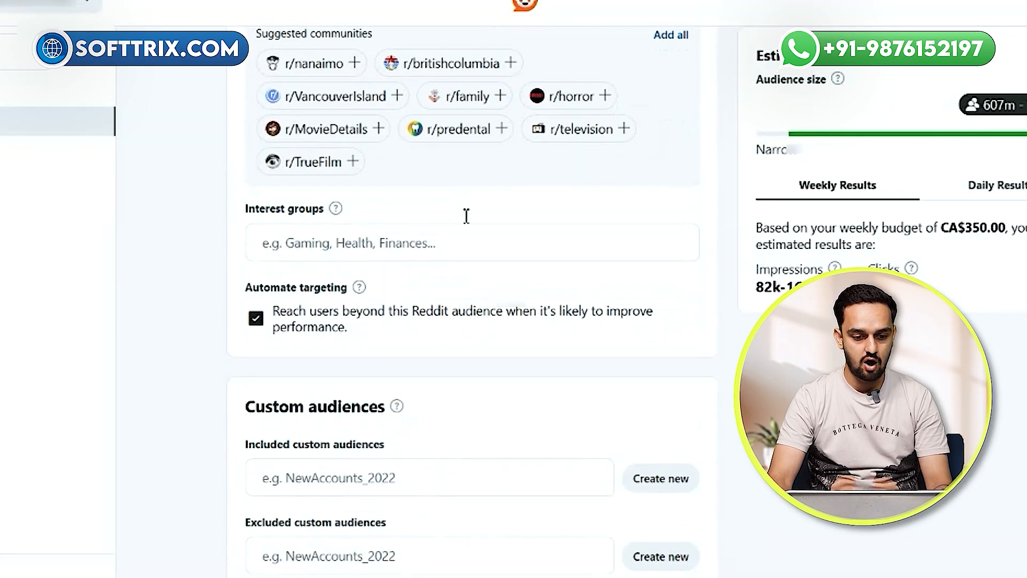
left_click(390, 165)
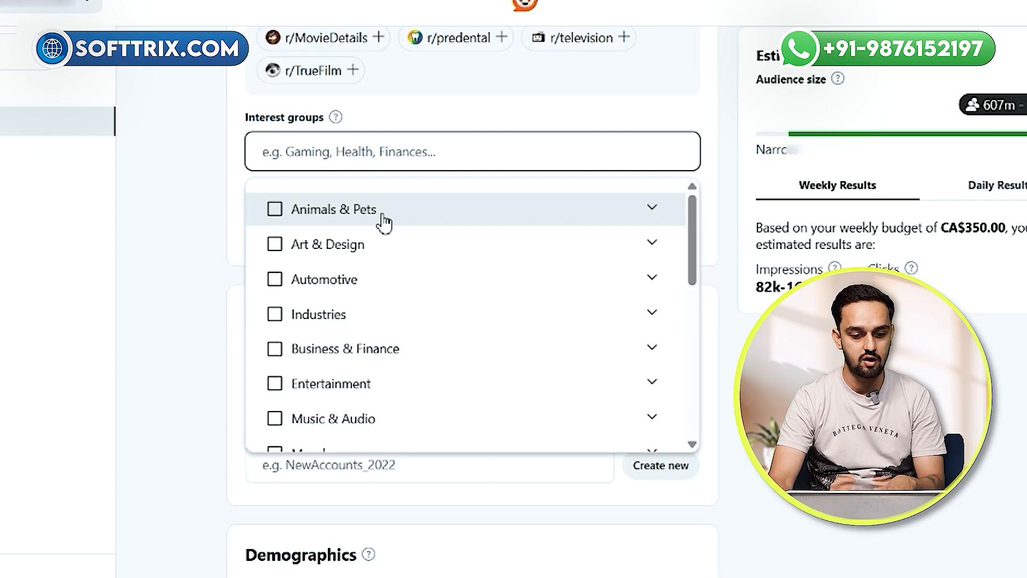
scroll(388, 235, "down", 6)
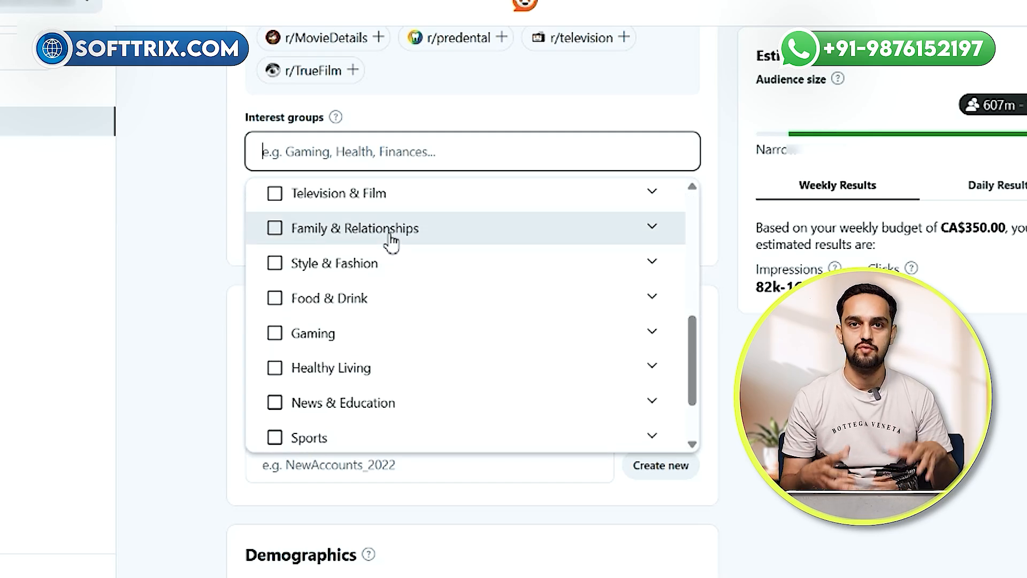
left_click(275, 228)
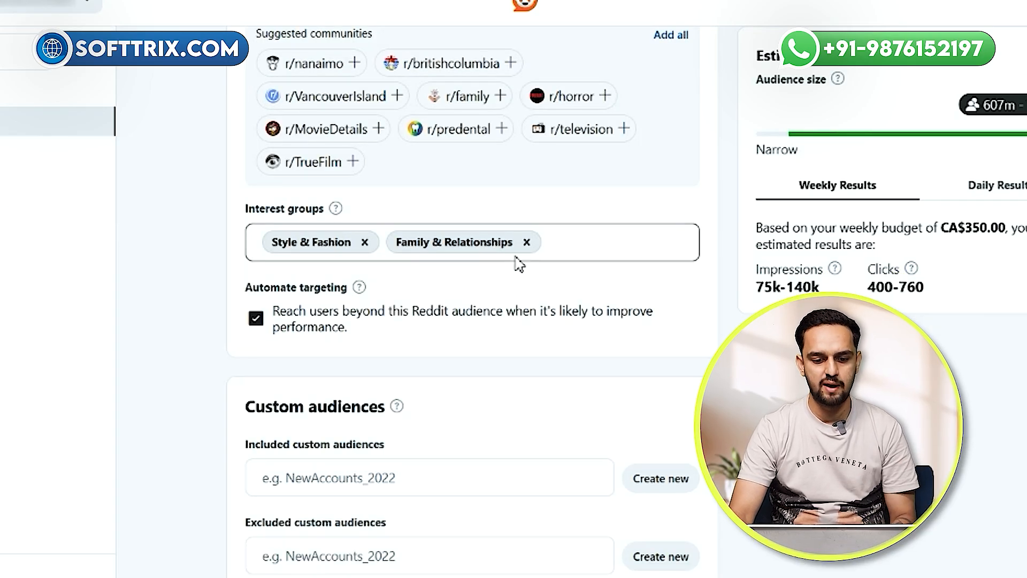
left_click(579, 248)
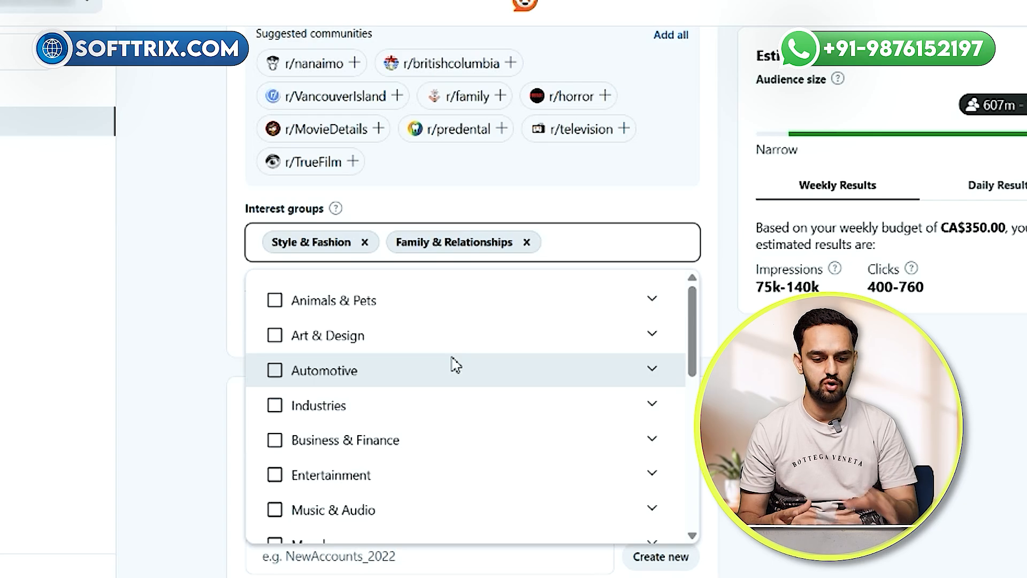
scroll(452, 362, "down", 3)
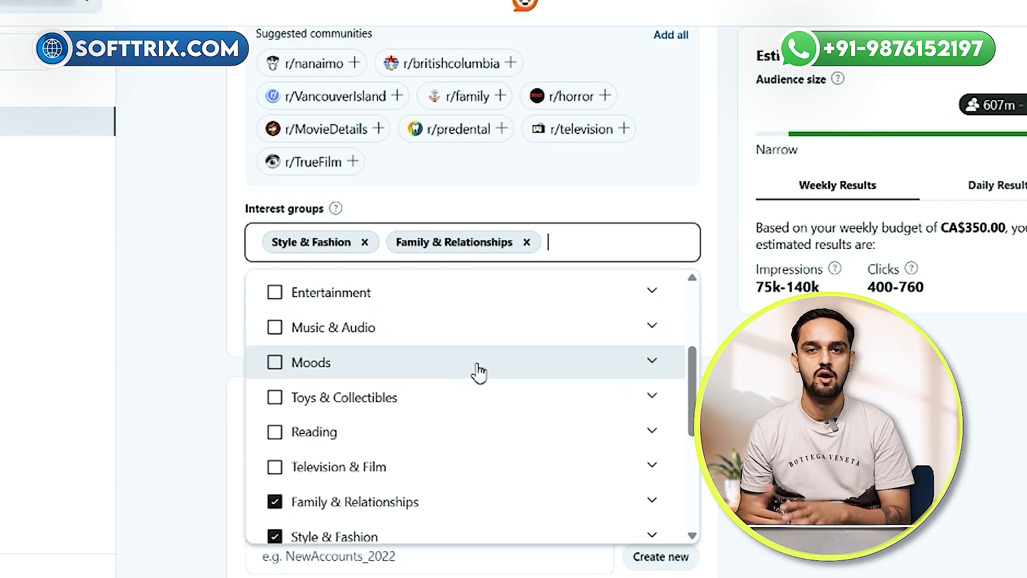
left_click(218, 305)
scroll(328, 328, "down", 2)
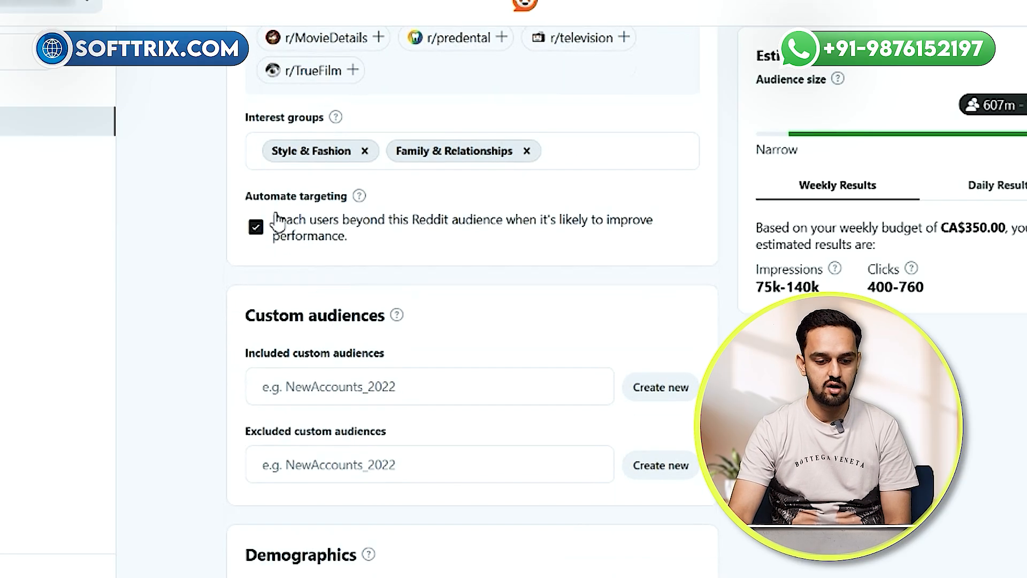
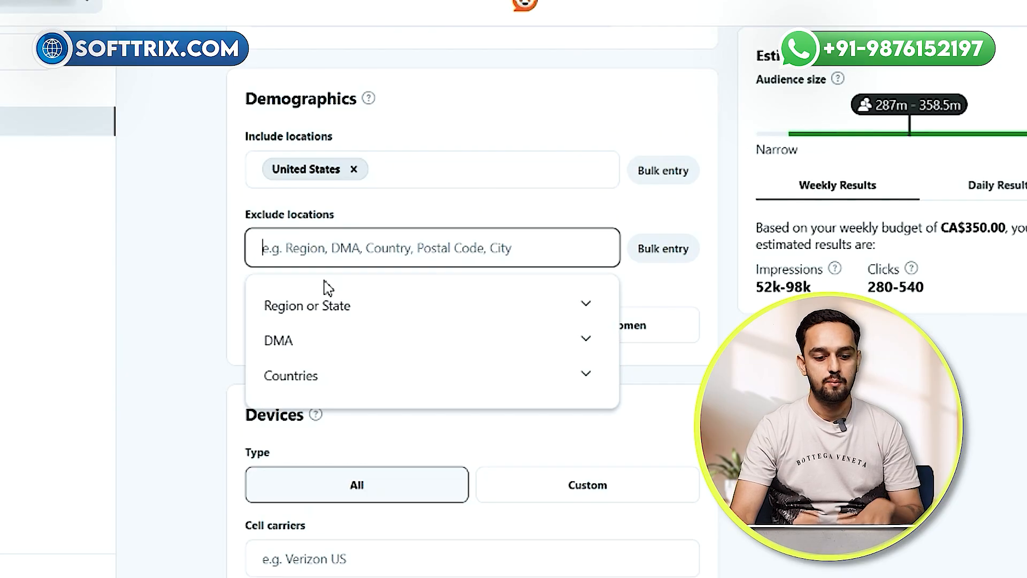
- Search the excluded locations for Australia and exclude the country from the ad group's demographics
type("AUS")
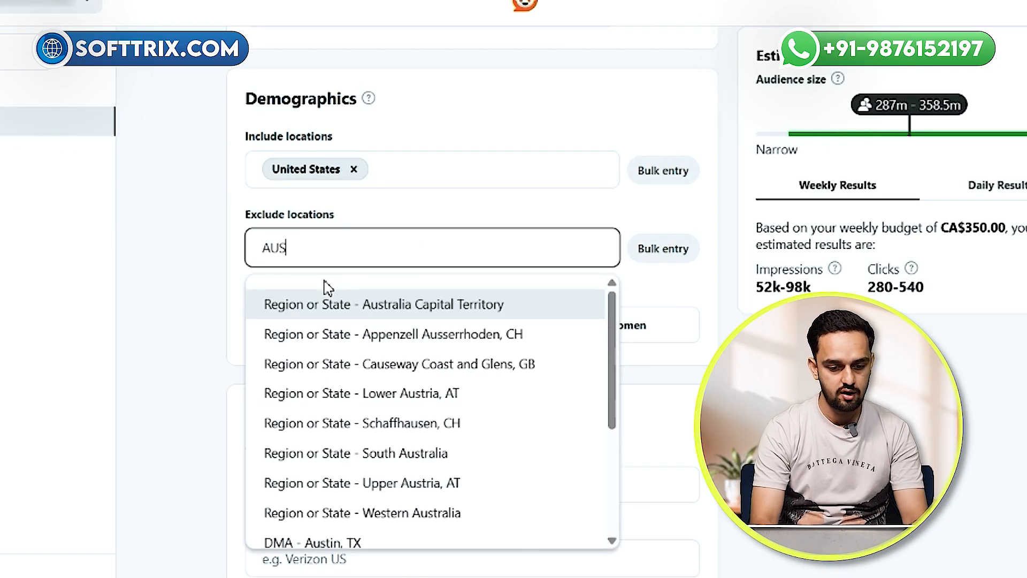
type("TRA")
left_click(336, 398)
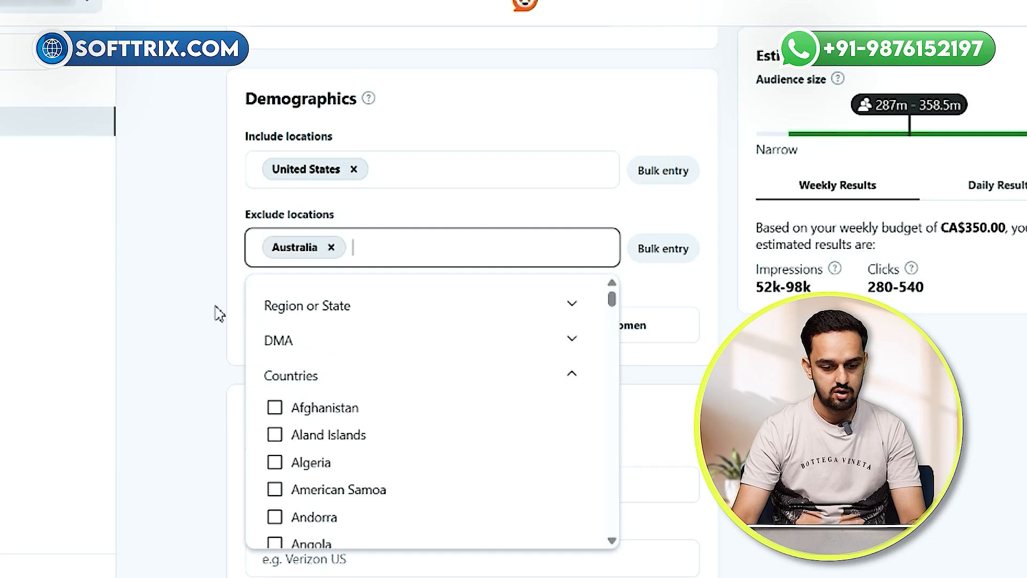
left_click(192, 313)
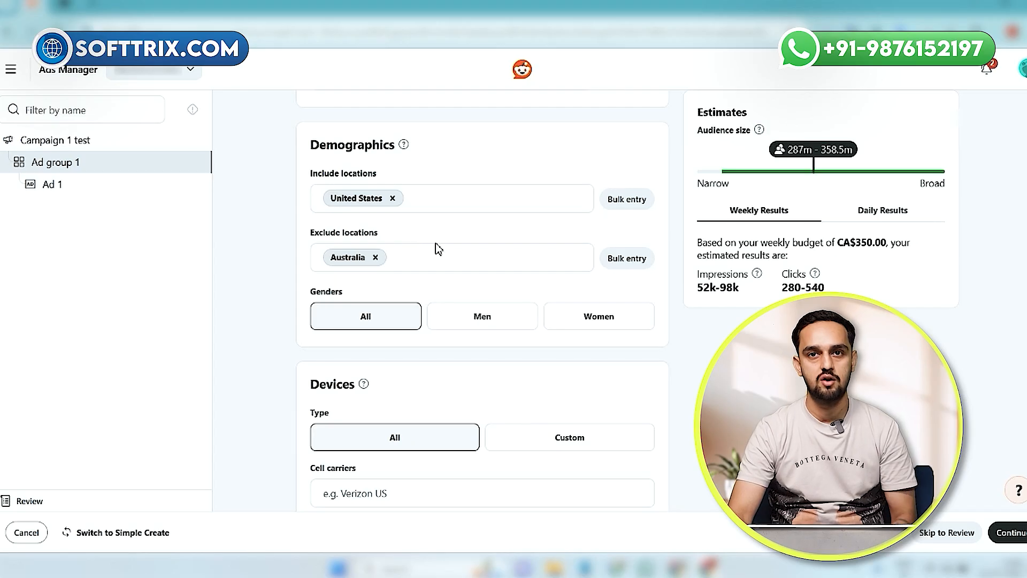
- Switch device targeting to custom and leave only iOS selected, excluding Android and Desktop
scroll(440, 266, "down", 4)
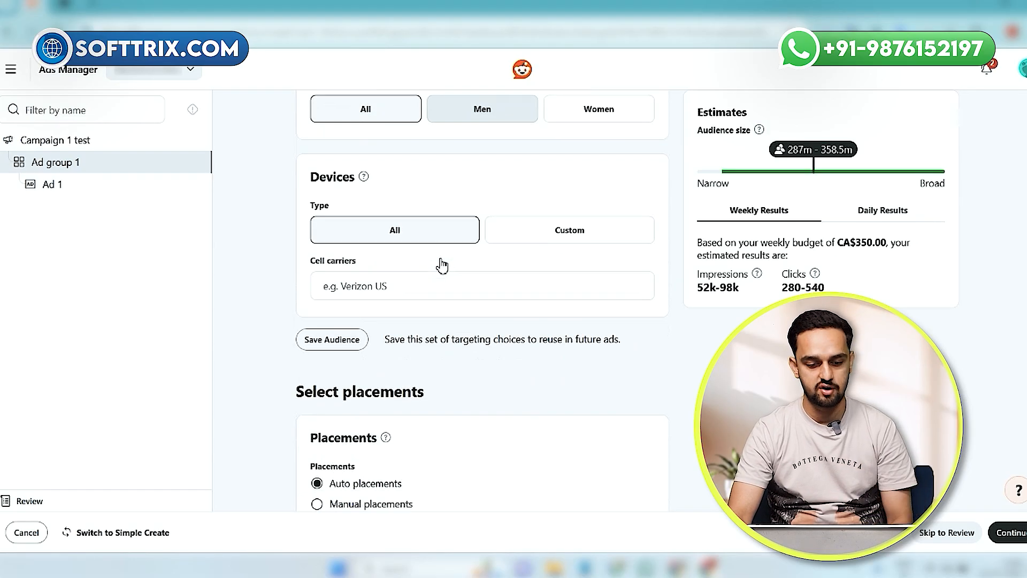
left_click(513, 240)
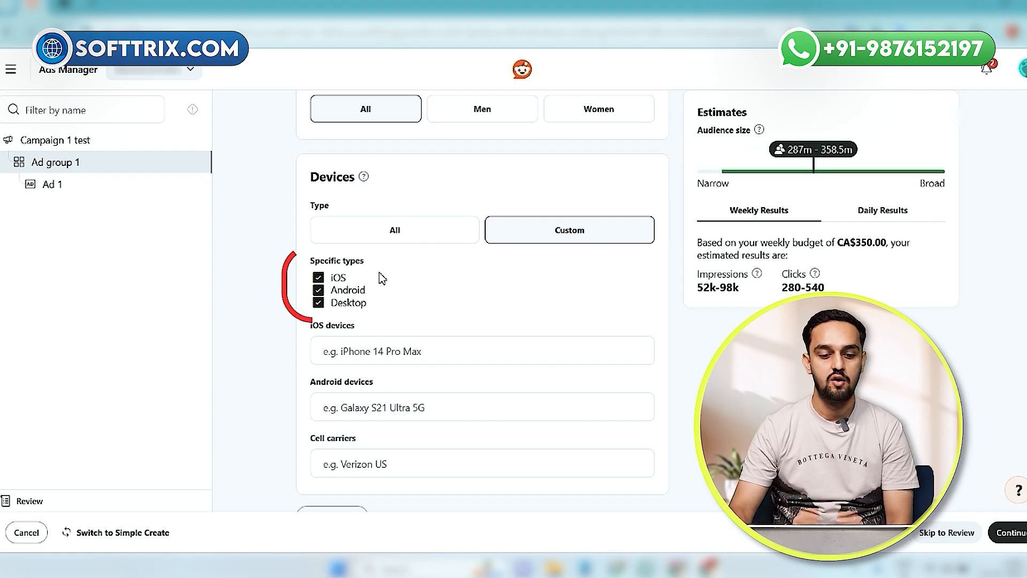
left_click(302, 304)
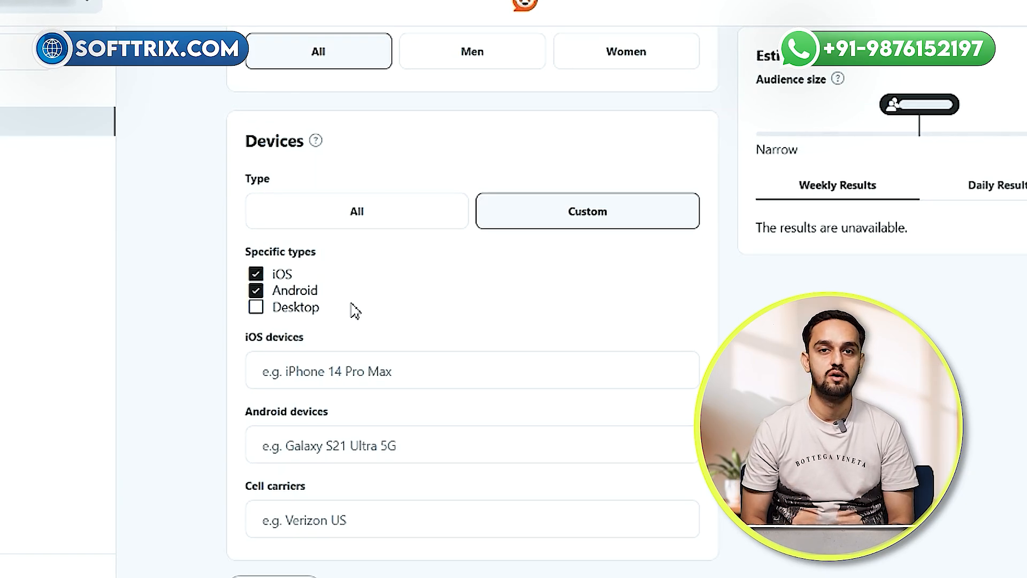
left_click(256, 291)
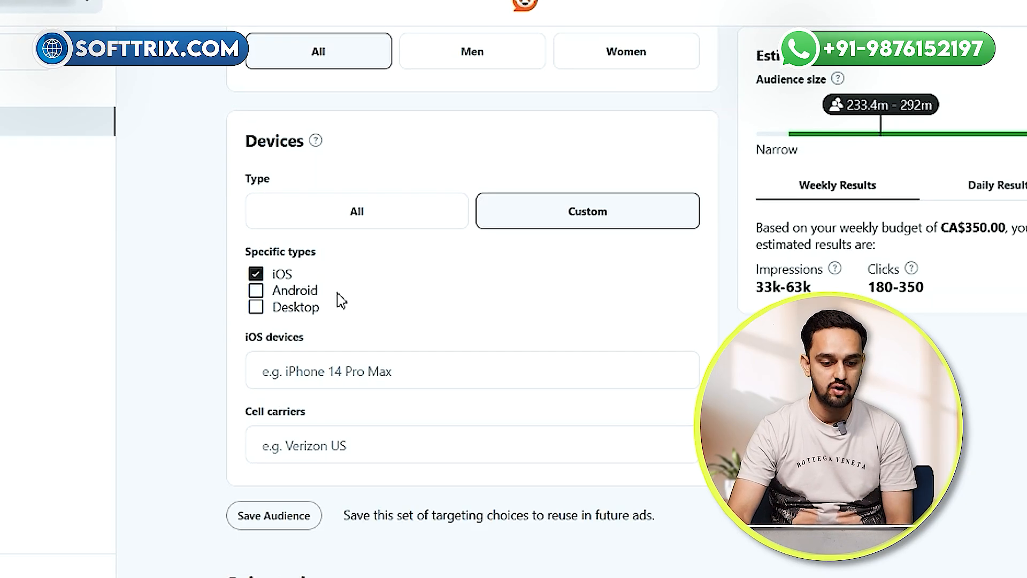
scroll(345, 305, "down", 2)
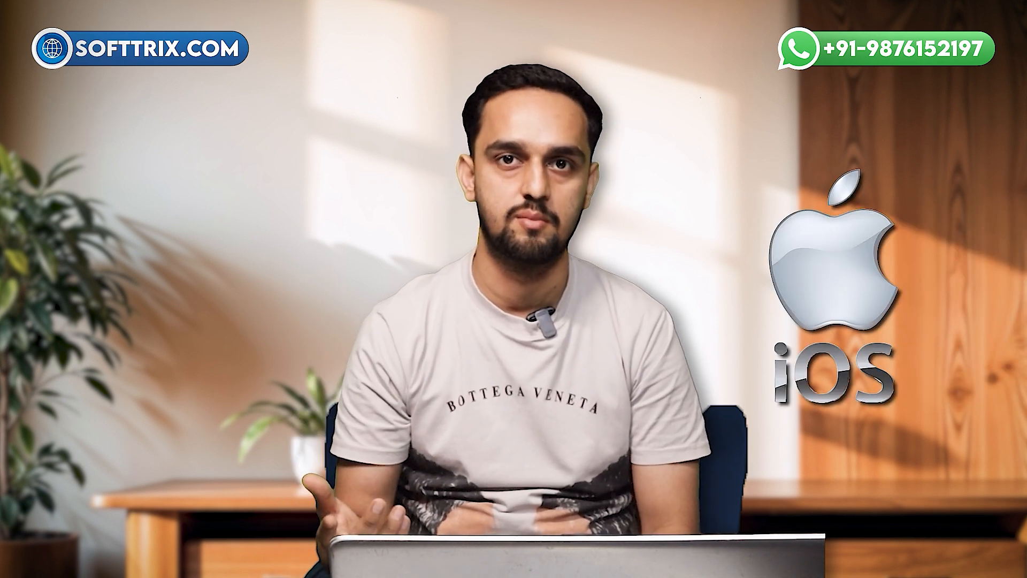
left_click(340, 288)
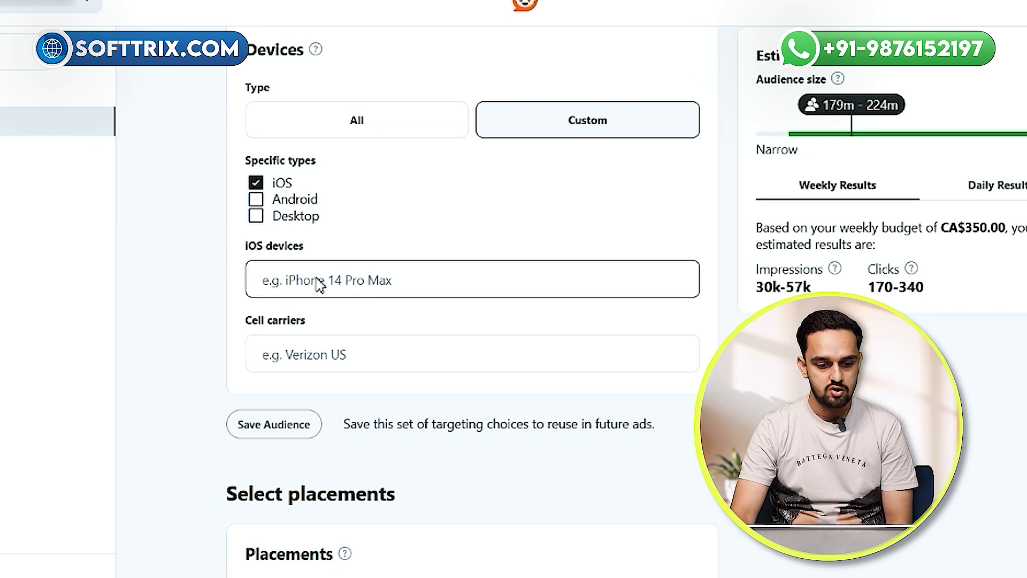
scroll(331, 283, "down", 2)
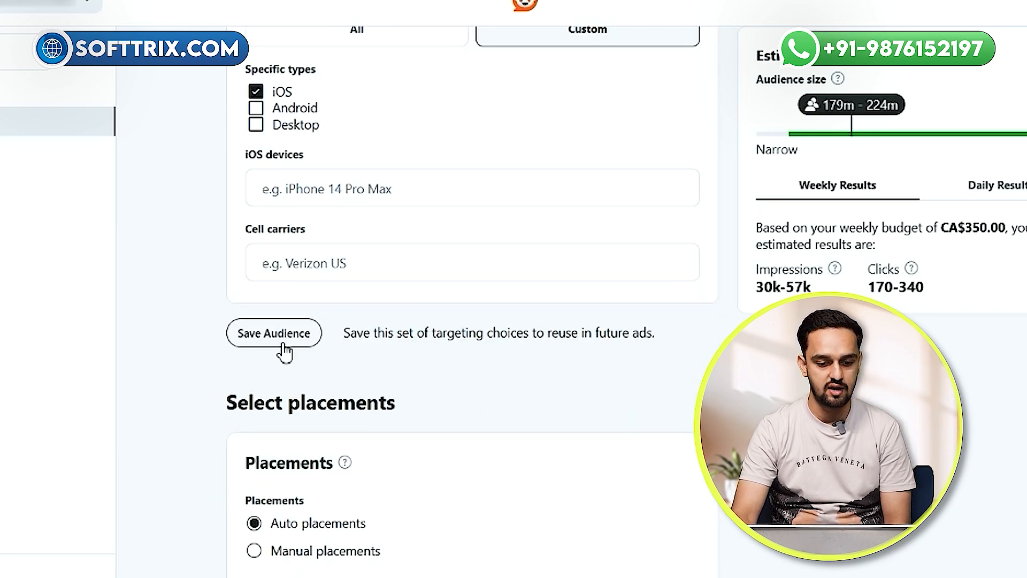
- Set the ad group's conversion goal to Lead under bidding and optimization
scroll(283, 351, "up", 10)
scroll(285, 351, "down", 10)
scroll(285, 351, "down", 15)
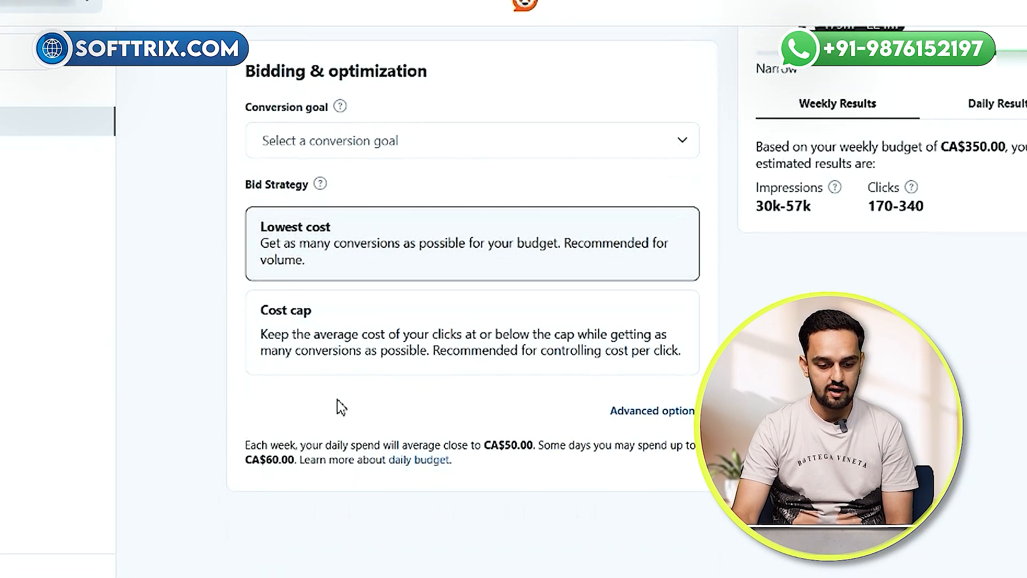
scroll(341, 407, "up", 3)
left_click(349, 327)
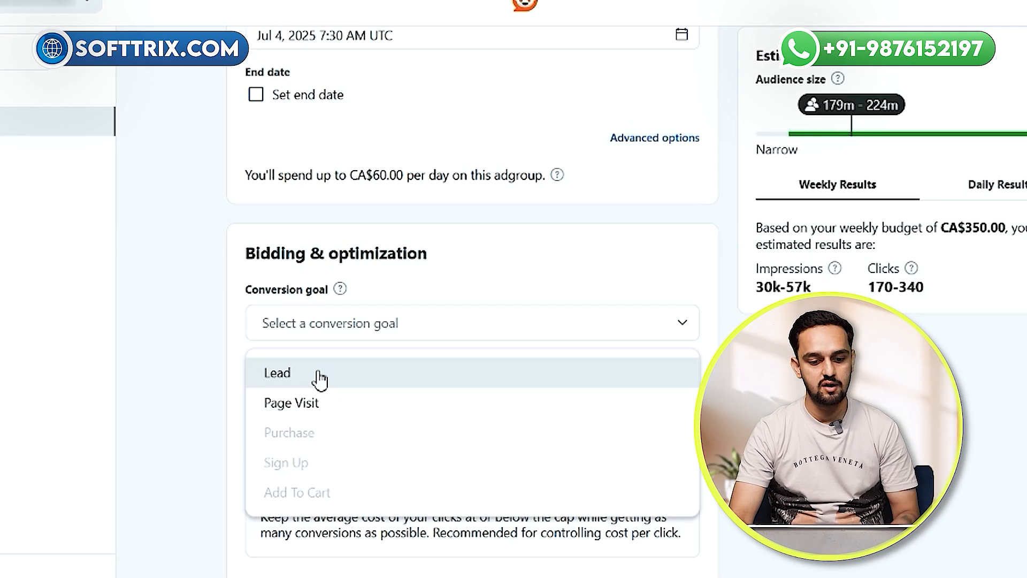
left_click(320, 379)
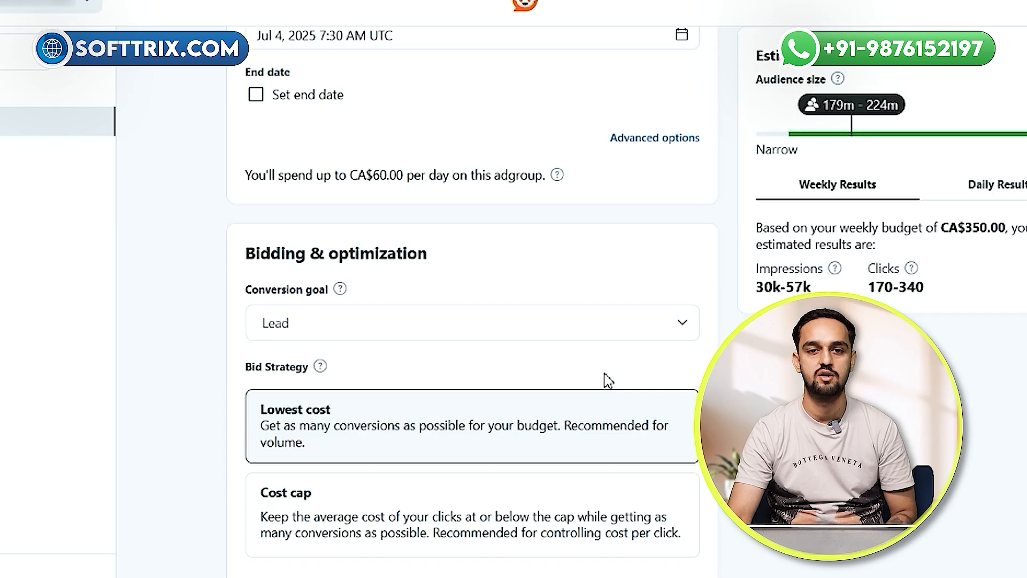
- Review the ad group's bid strategy, keywords, communities, locations and device settings
scroll(449, 316, "down", 4)
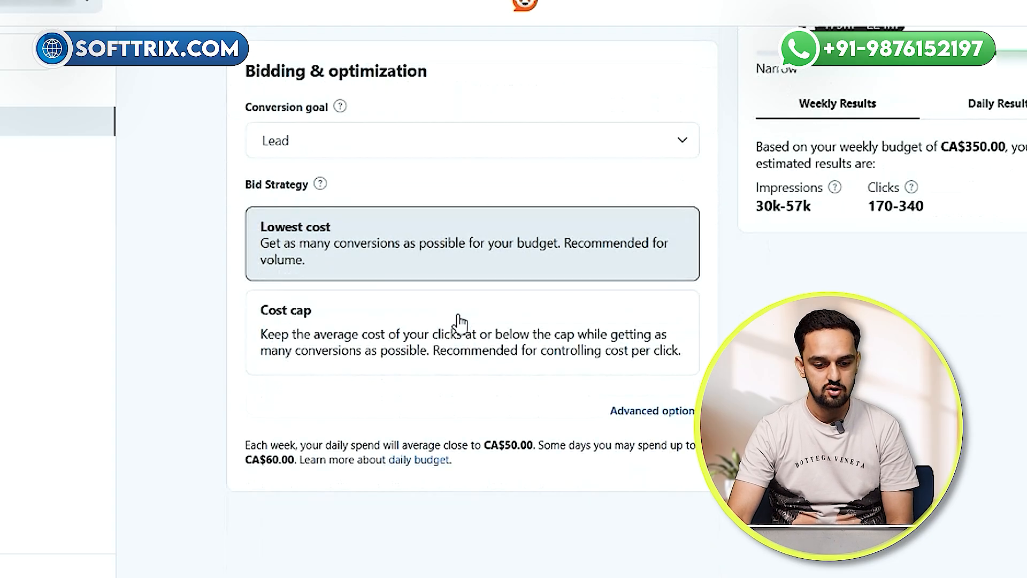
scroll(459, 323, "up", 10)
scroll(458, 323, "up", 15)
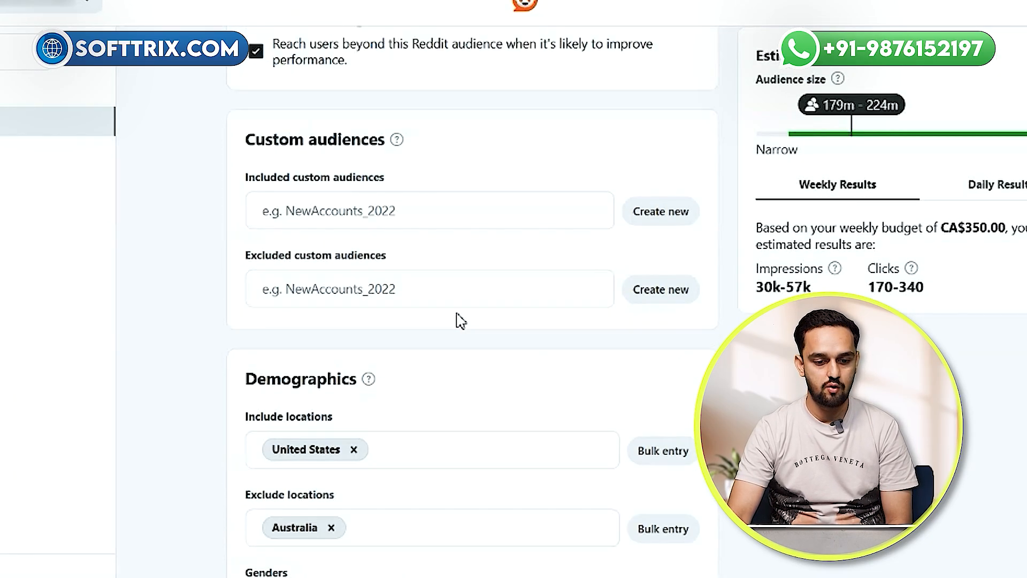
scroll(459, 320, "up", 5)
scroll(460, 317, "down", 8)
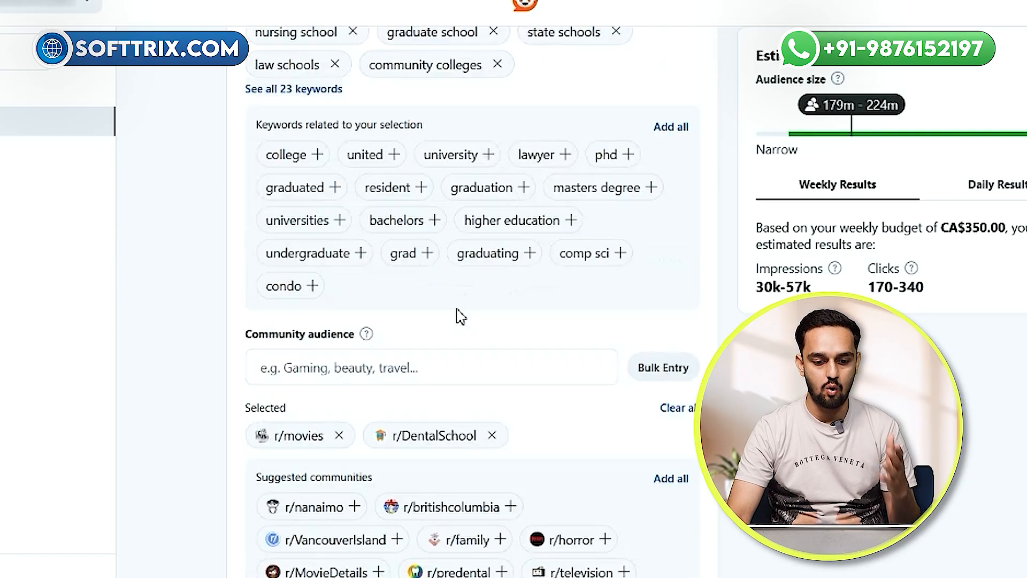
scroll(460, 316, "down", 15)
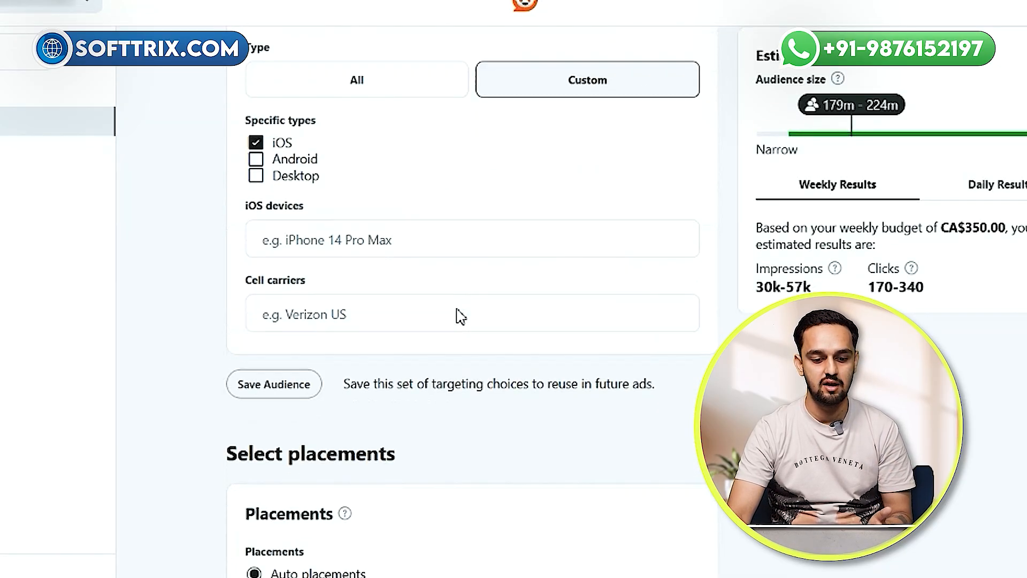
scroll(460, 317, "down", 12)
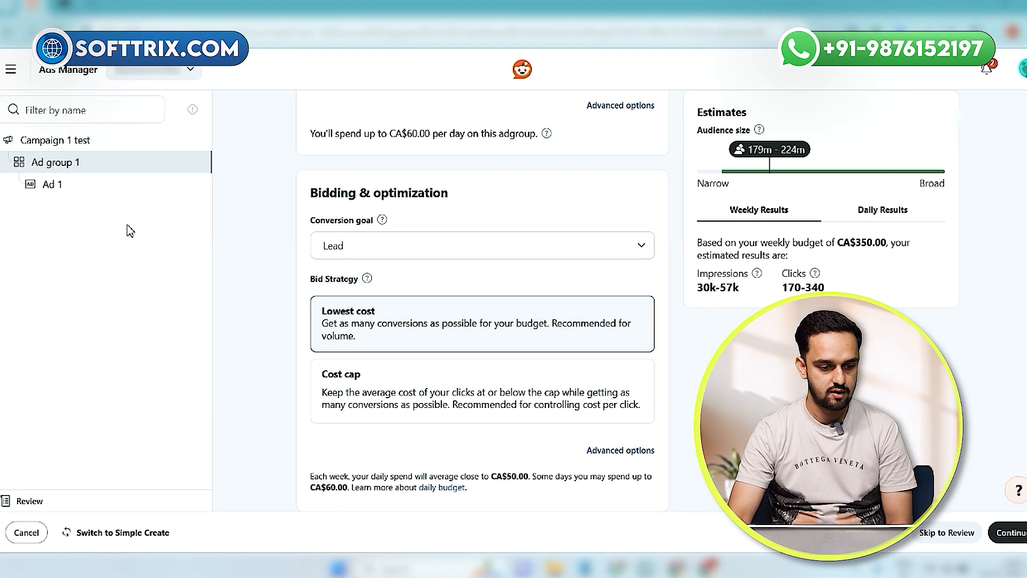
- Open Ad 1 and set its destination URL to the dental practice's website address, copied from the open site
left_click(74, 188)
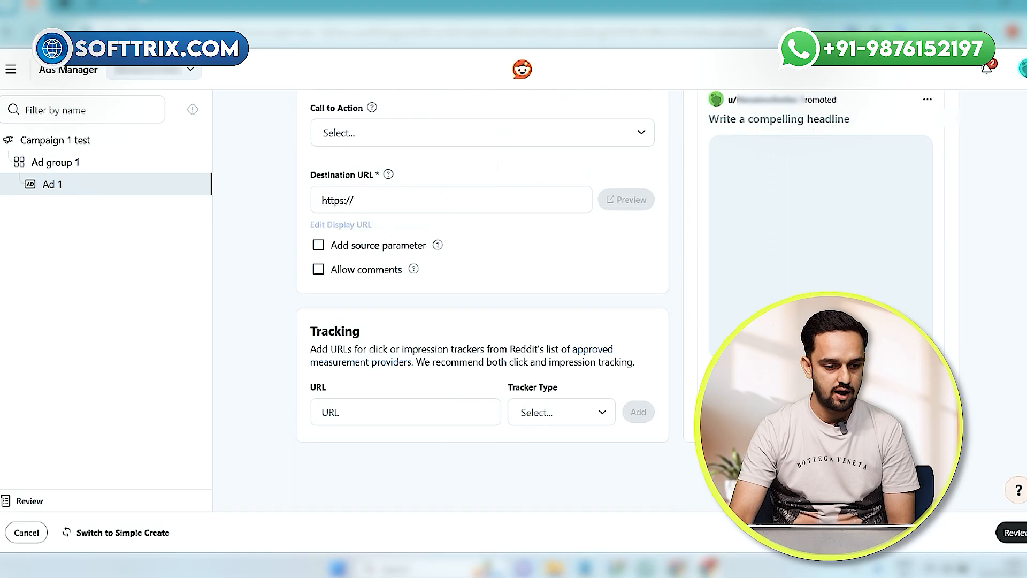
scroll(374, 249, "up", 12)
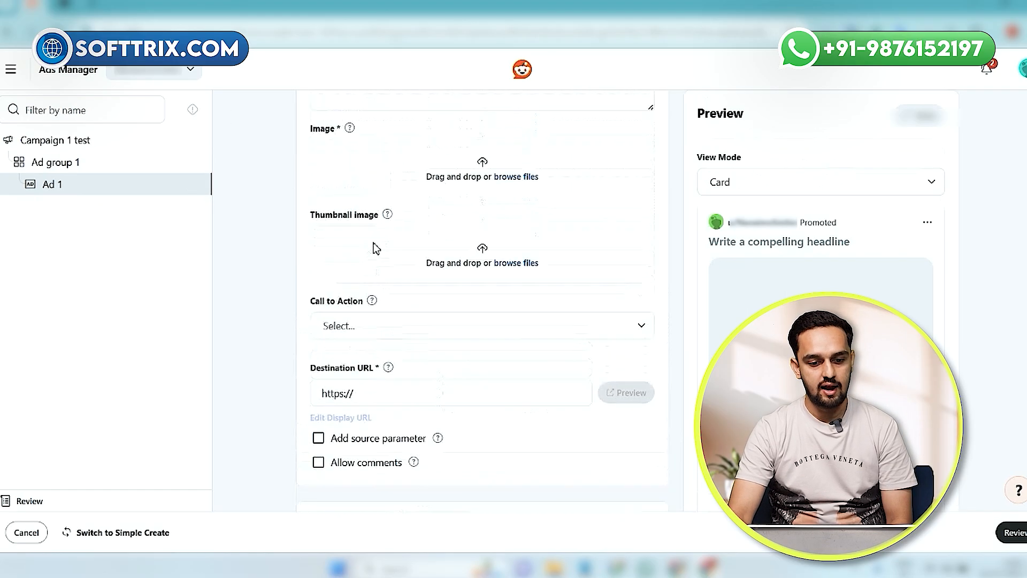
scroll(375, 249, "down", 10)
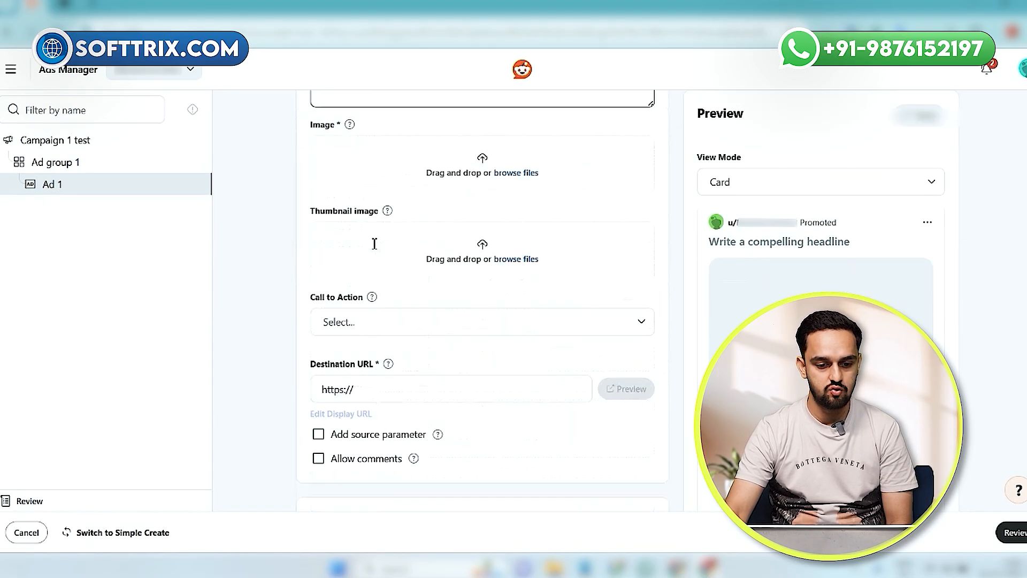
left_click(373, 206)
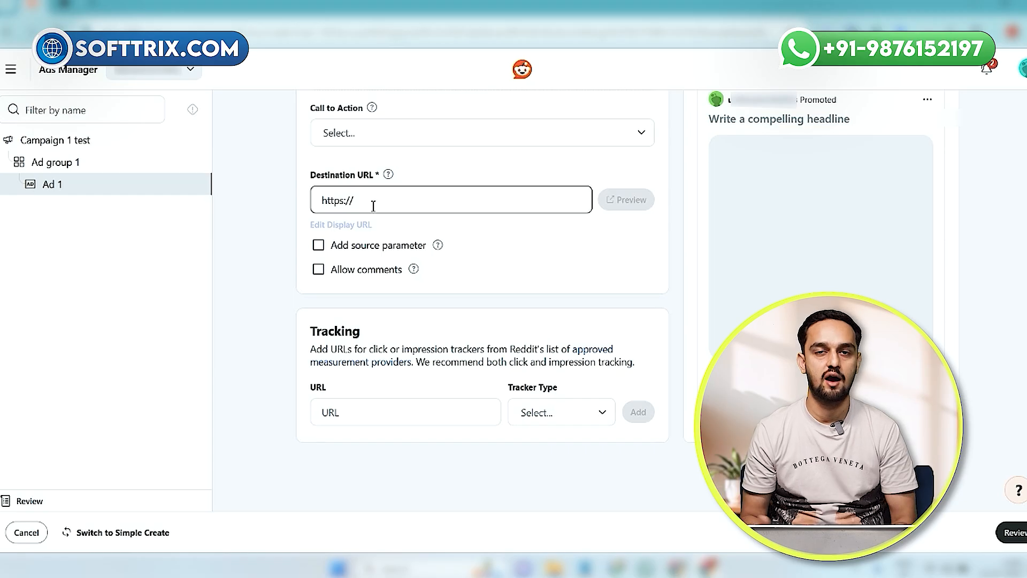
left_click(66, 6)
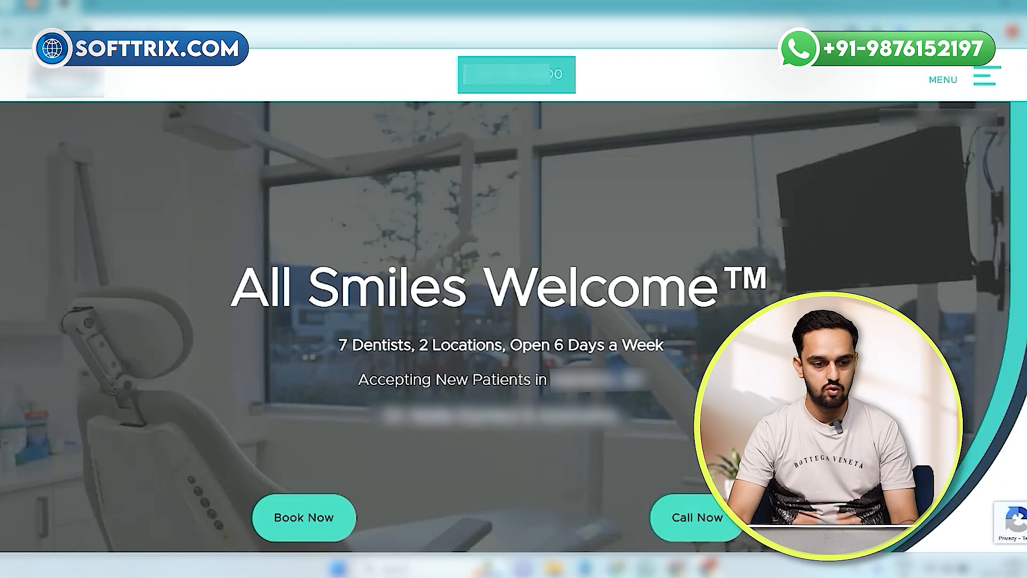
left_click(138, 27)
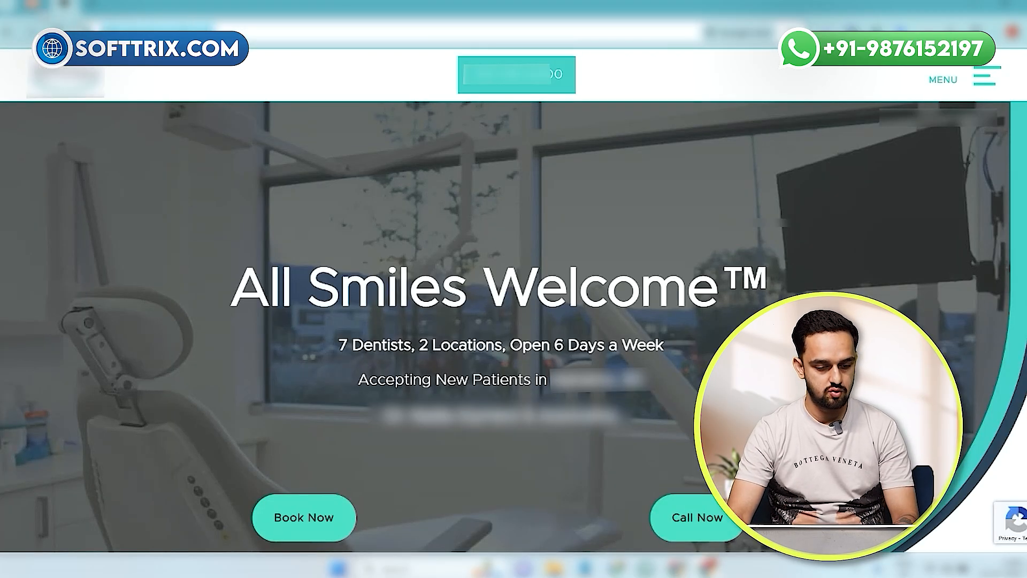
left_click(32, 7)
left_click(345, 201)
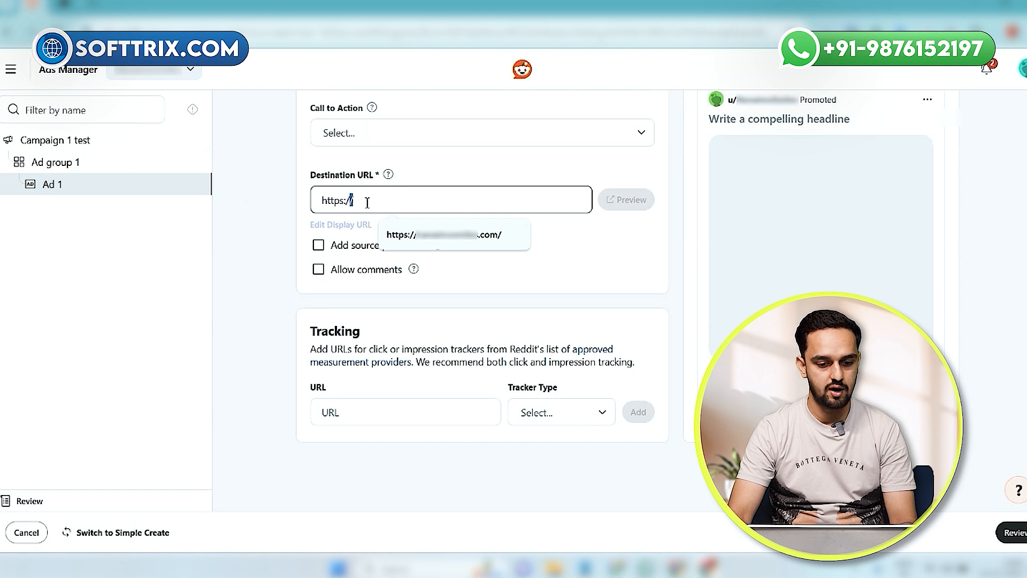
key("ctrl+v")
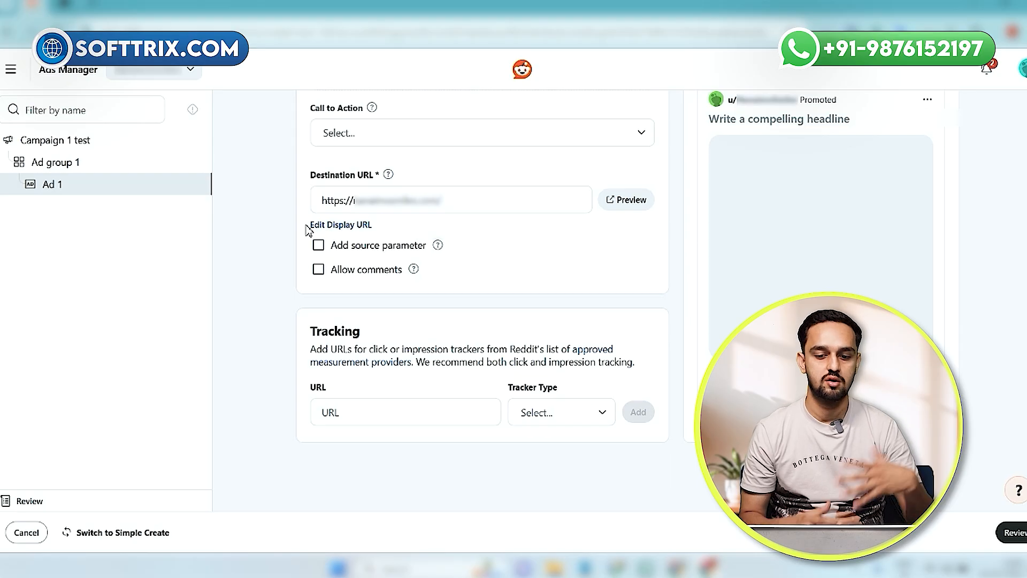
scroll(843, 222, "up", 2)
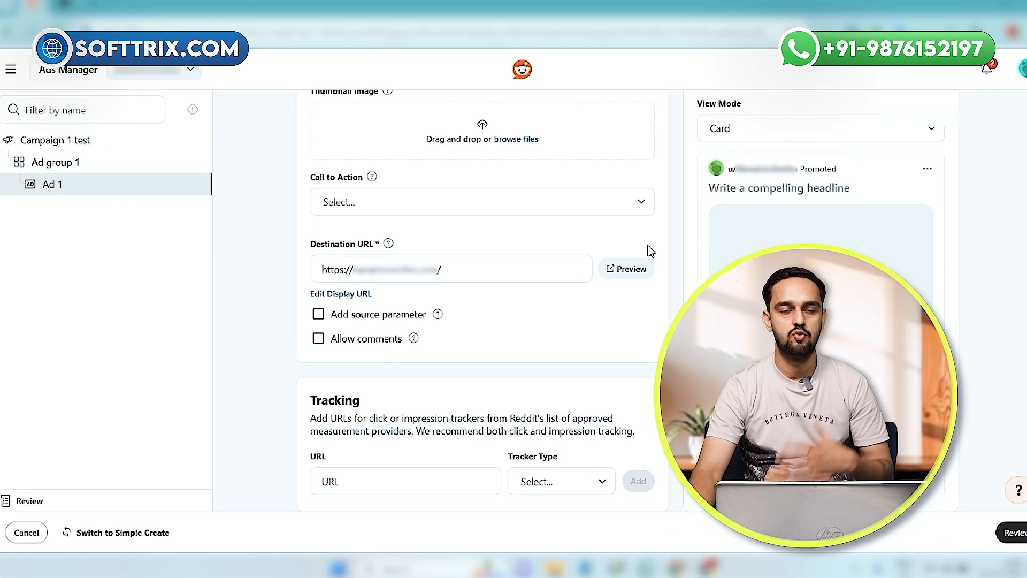
- Preview Ad 1's destination URL and look over the ad's tracking, profile and creative settings
left_click(470, 280)
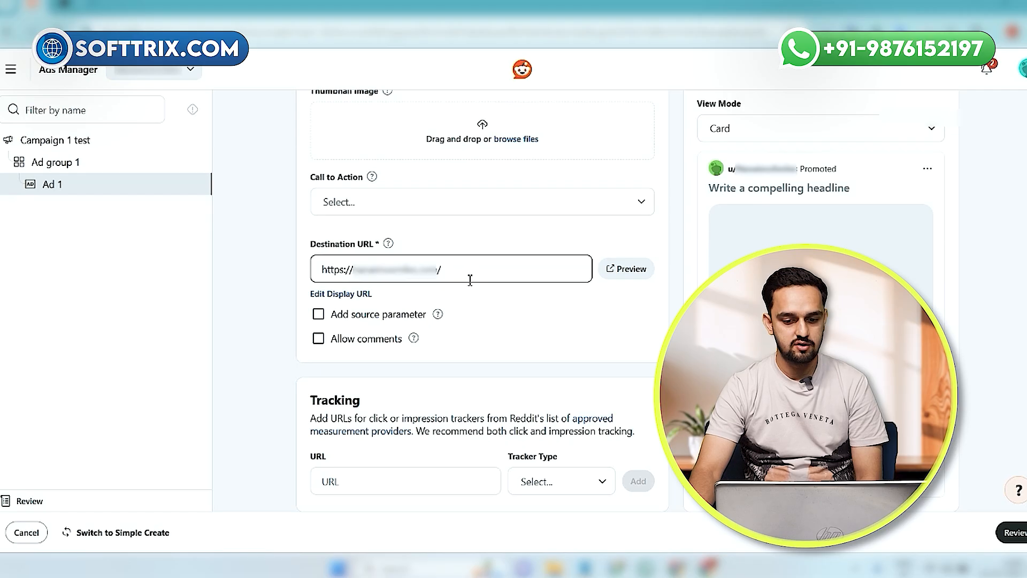
left_click(617, 274)
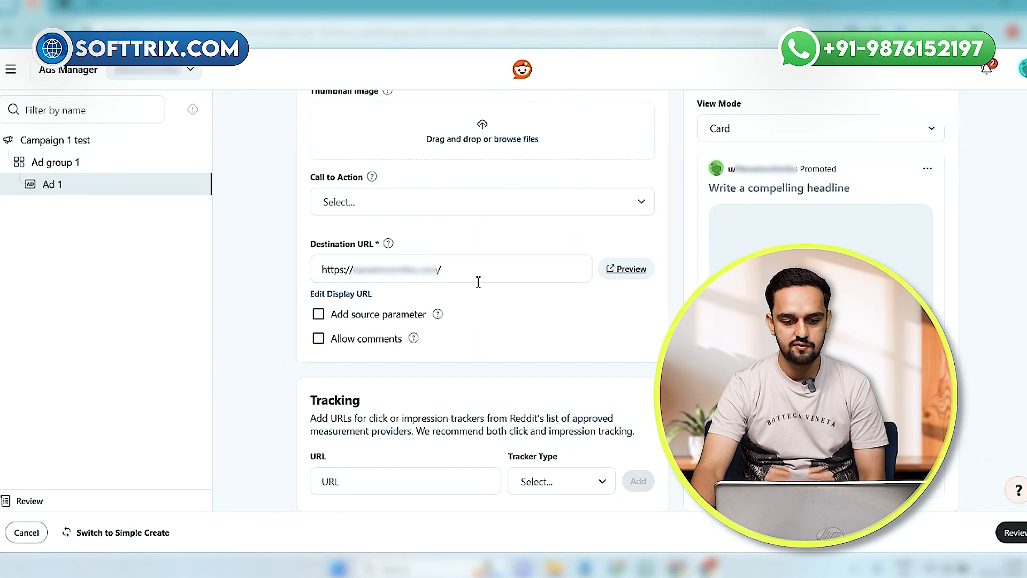
left_click(473, 274)
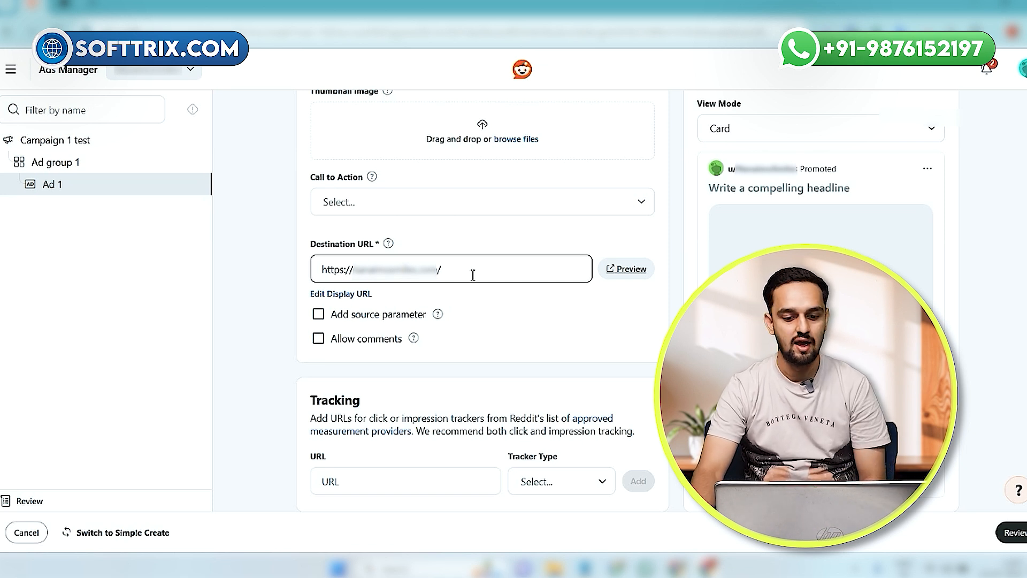
scroll(470, 307, "down", 2)
scroll(470, 307, "up", 4)
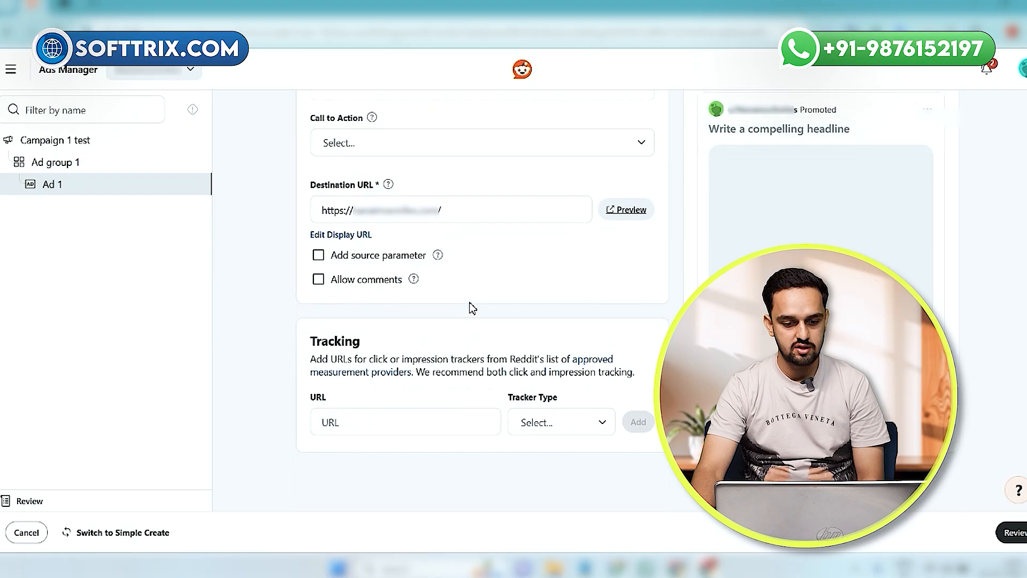
scroll(438, 344, "up", 8)
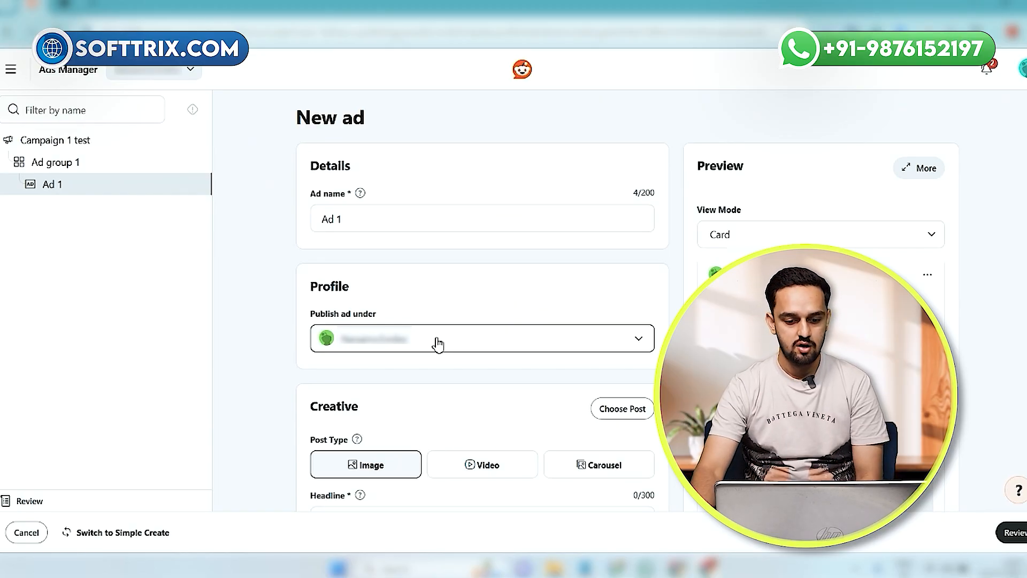
- Compare the Carousel and Video post types in the ad's creative, and return the post type to Image
scroll(437, 344, "down", 4)
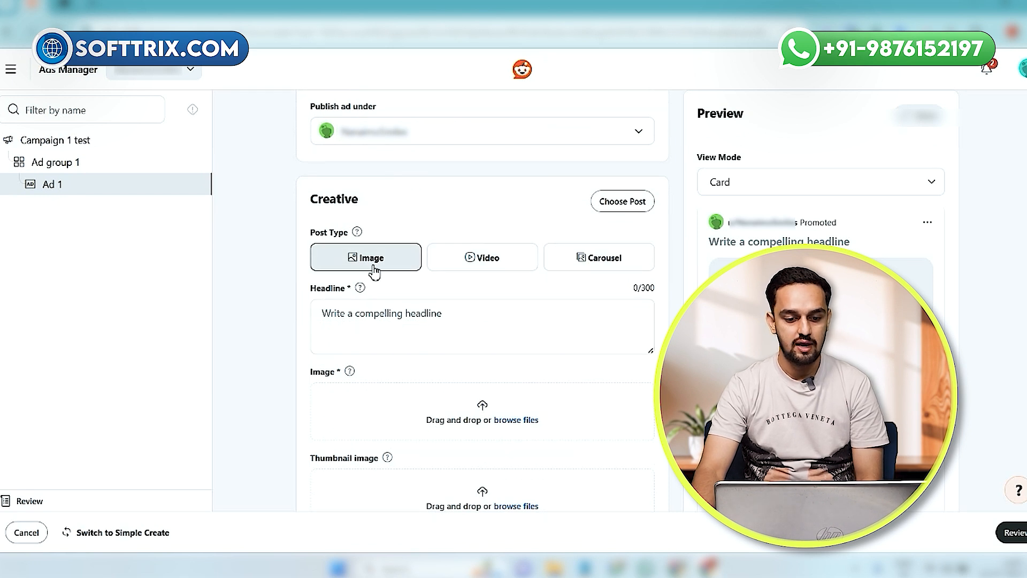
left_click(618, 265)
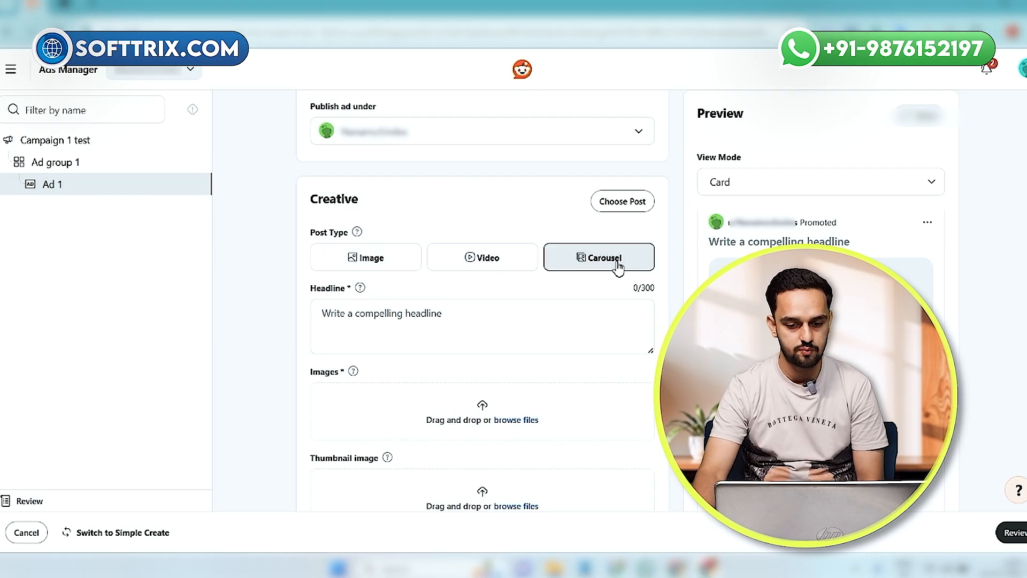
left_click(510, 264)
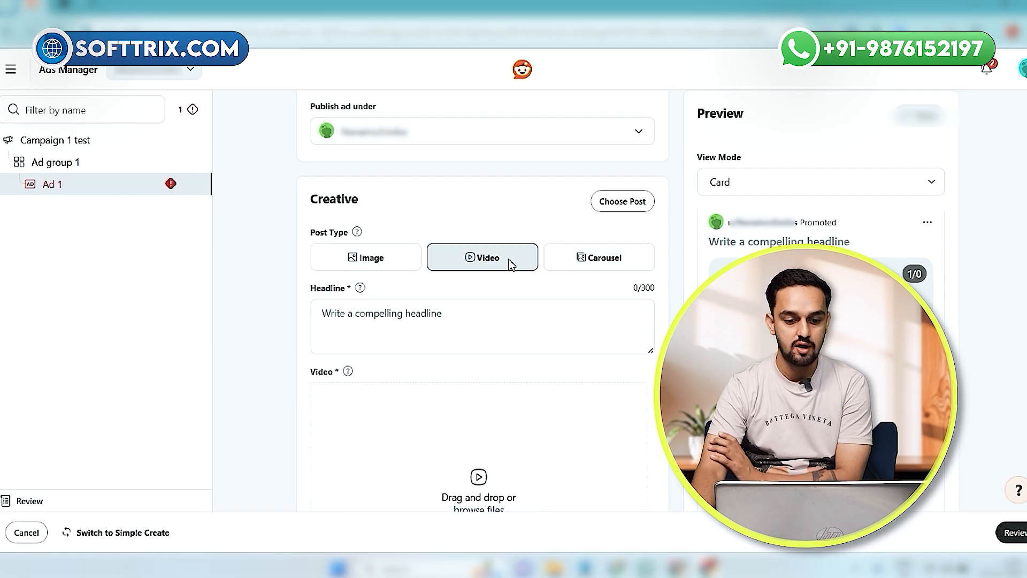
left_click(392, 266)
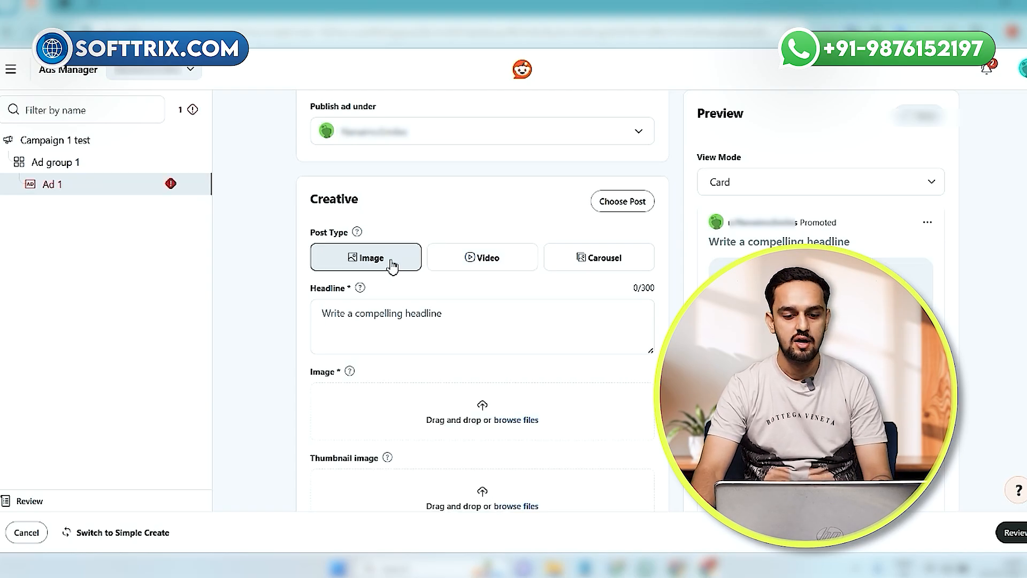
scroll(471, 320, "down", 1)
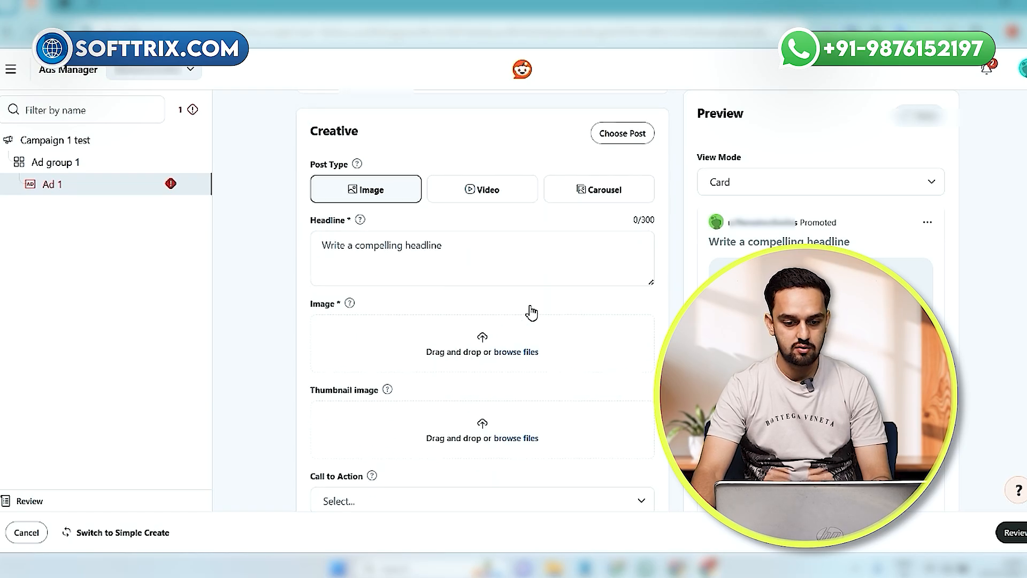
scroll(531, 312, "up", 1)
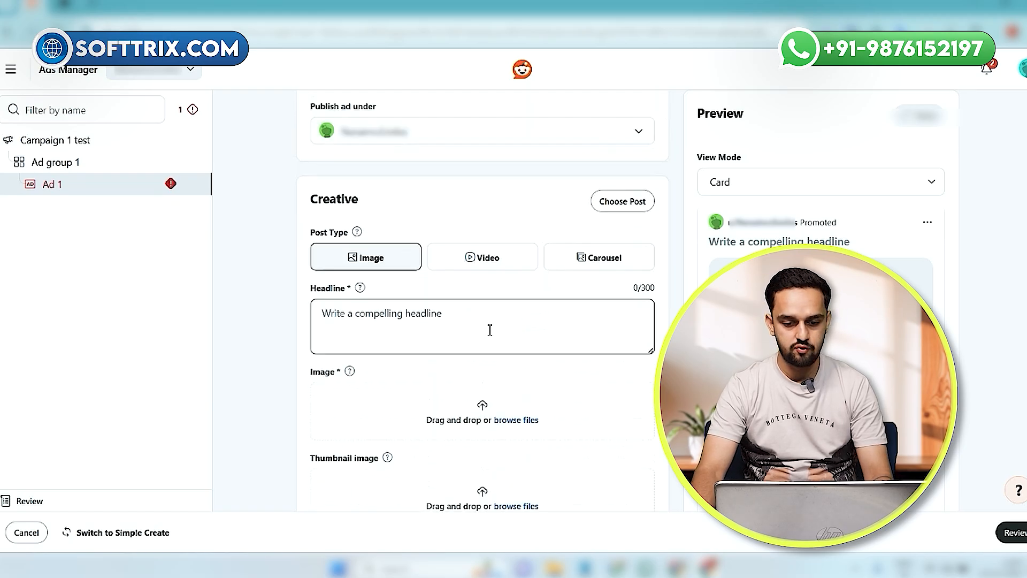
- Examine the promoted posts in the Post Library, close it, and look over the empty creative fields
left_click(626, 213)
mouse_move(710, 270)
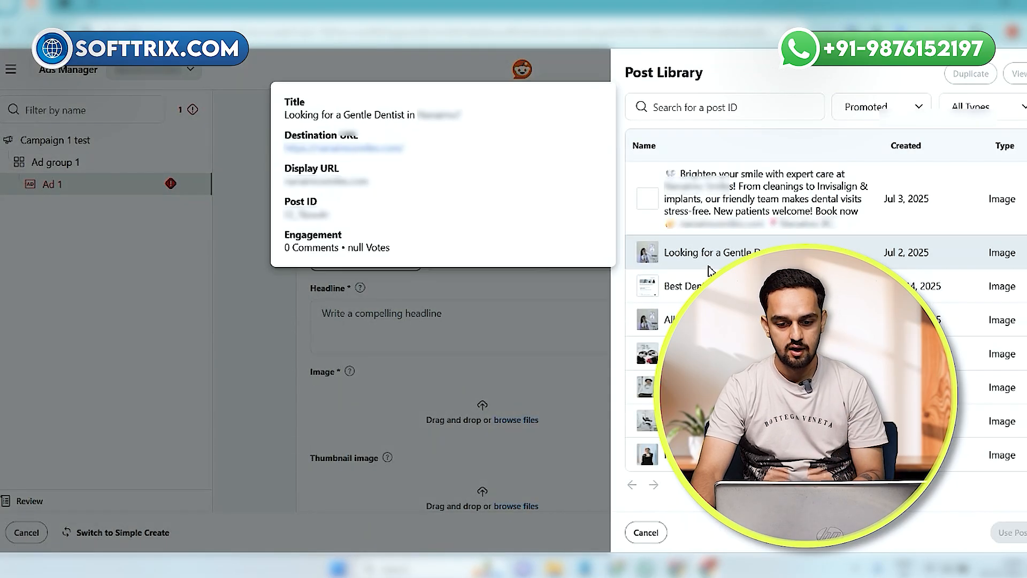
mouse_move(703, 213)
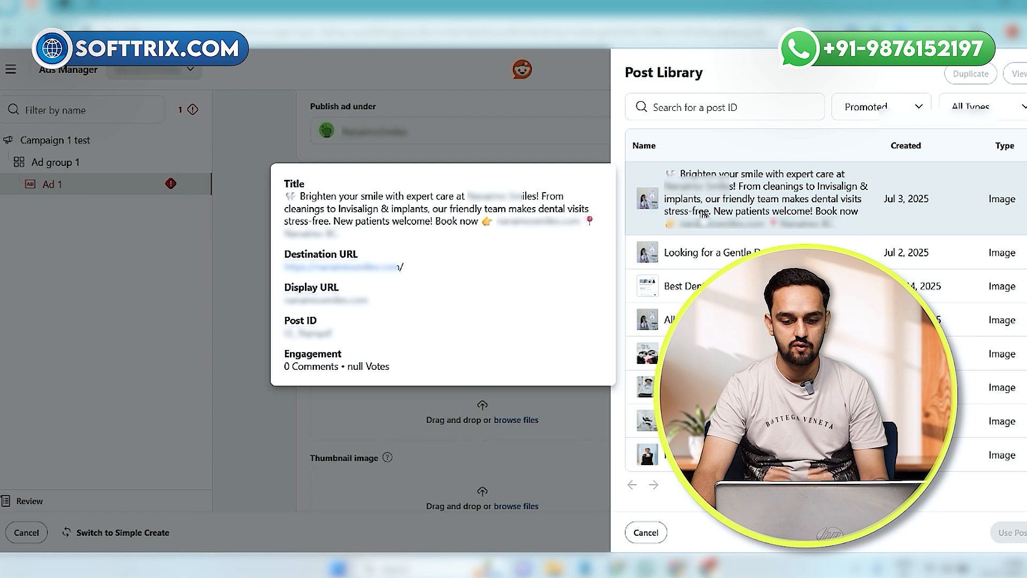
left_click(601, 104)
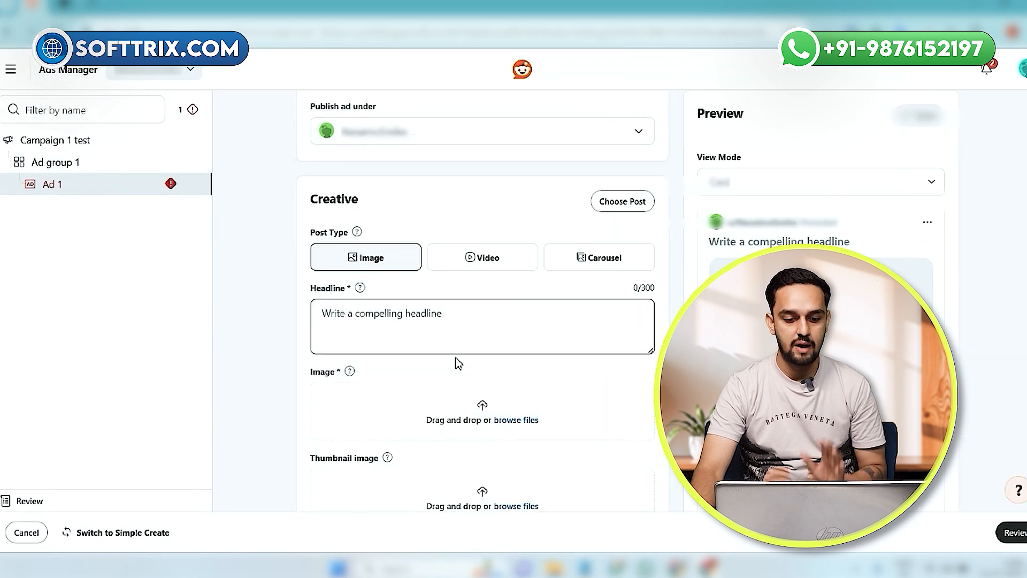
scroll(458, 364, "down", 1)
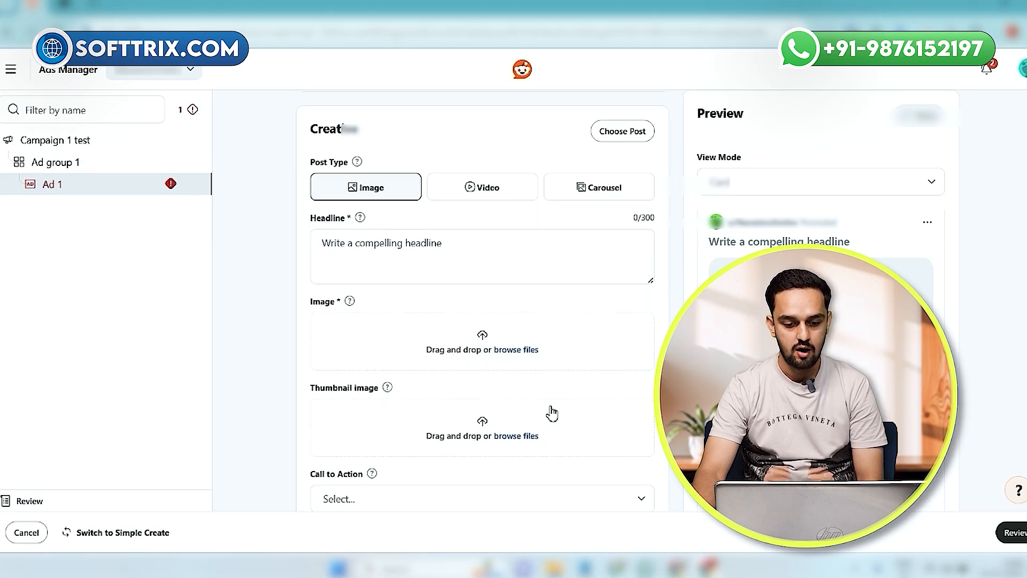
scroll(484, 411, "down", 1)
scroll(511, 353, "up", 4)
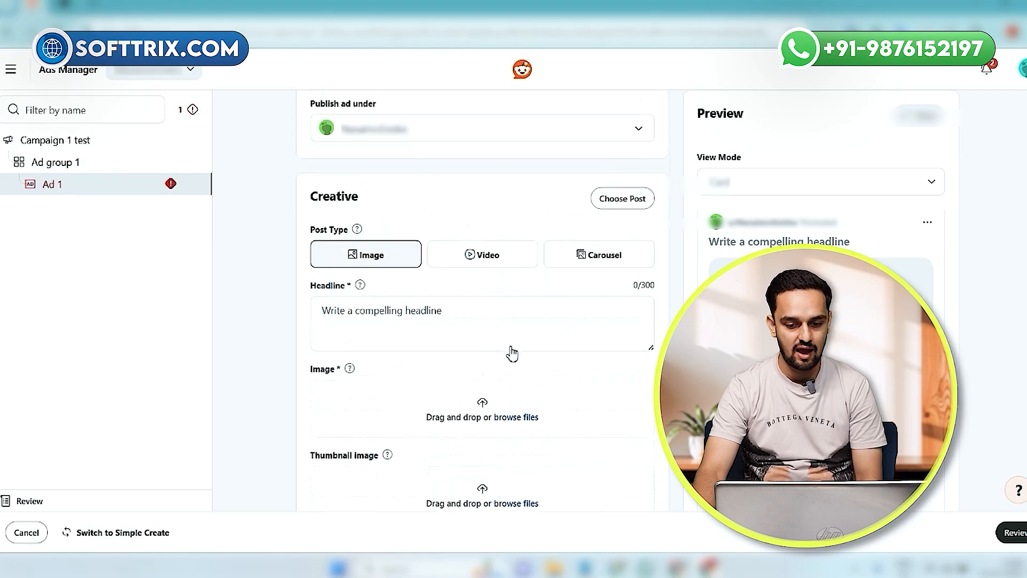
- Use the existing "Looking for a Gentle Dentist" image post of Jul 2, 2025 from the Post Library as the ad's creative
left_click(606, 276)
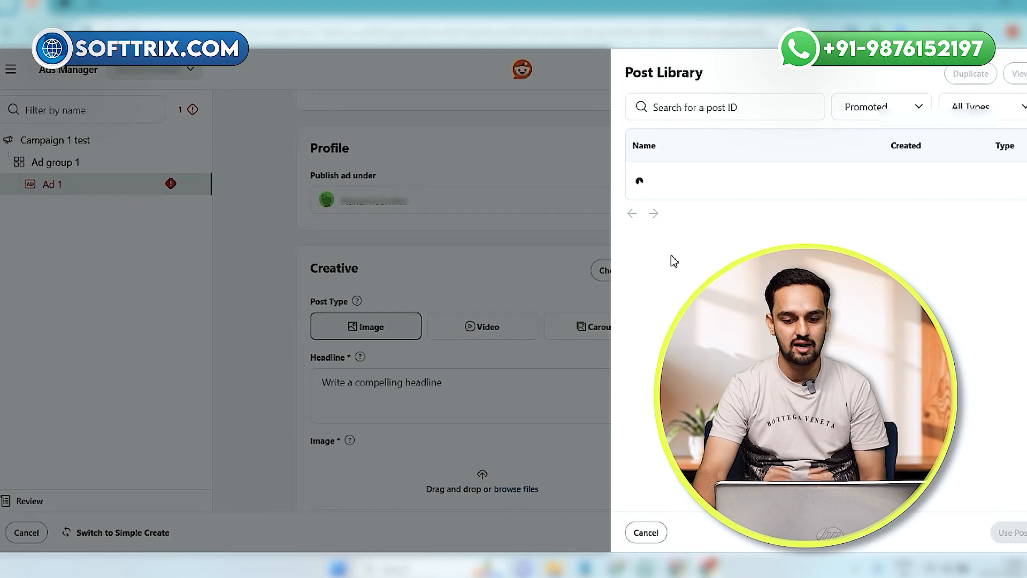
left_click(688, 210)
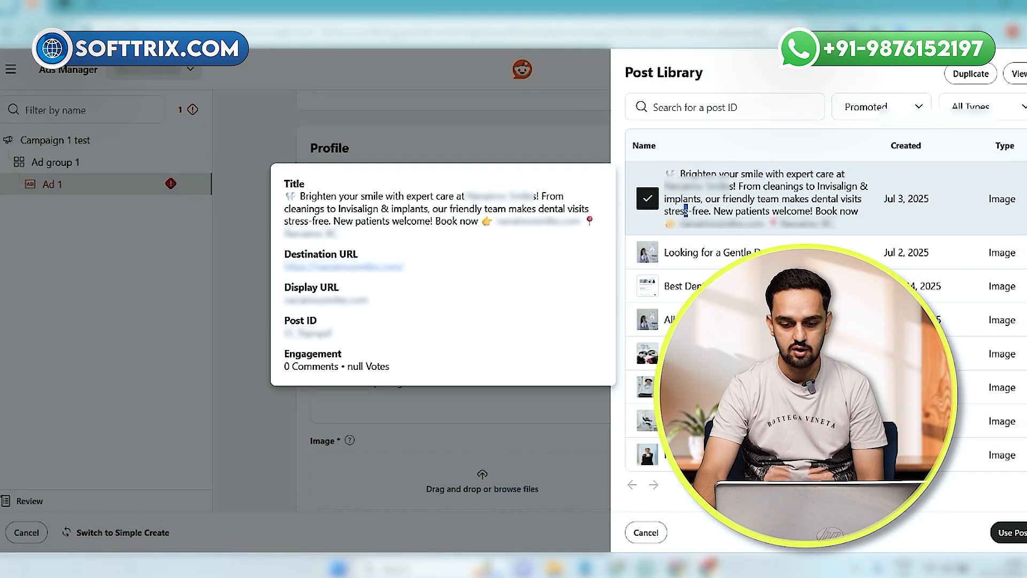
left_click(751, 252)
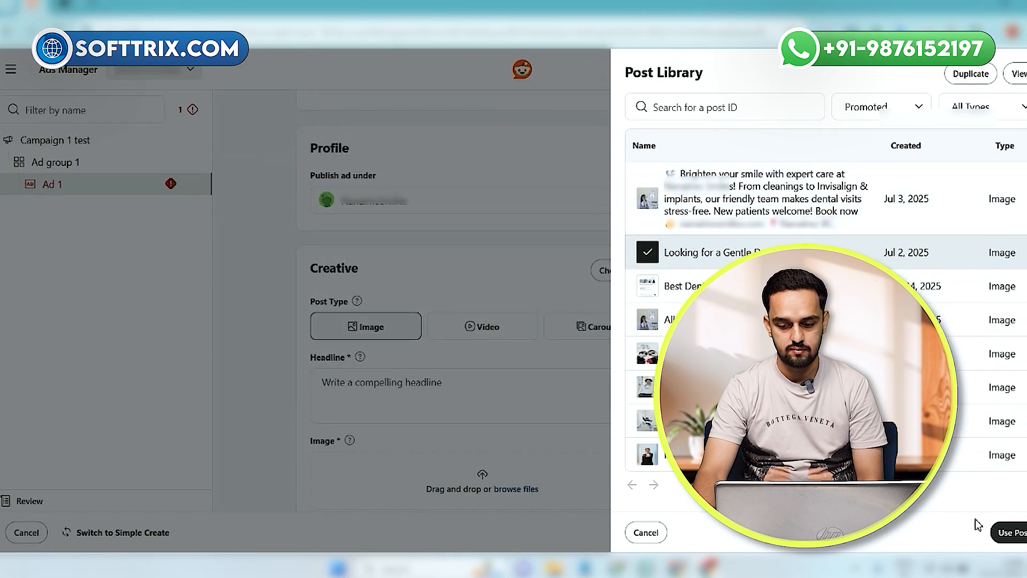
left_click(1011, 532)
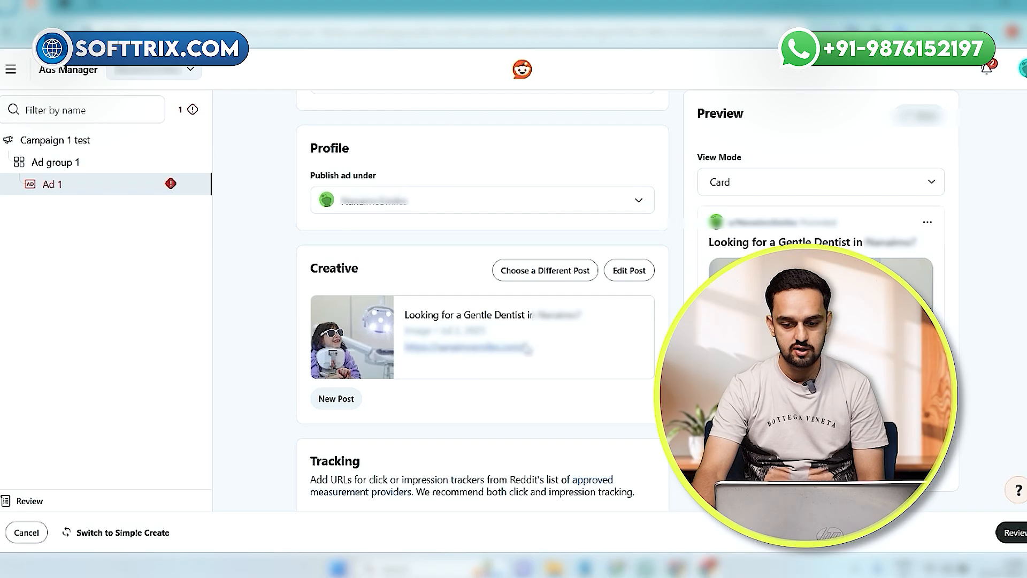
- Review the ad's chosen post, name, profile and tracking section, and check the Post Library without picking a different post
scroll(480, 371, "down", 2)
scroll(480, 321, "up", 2)
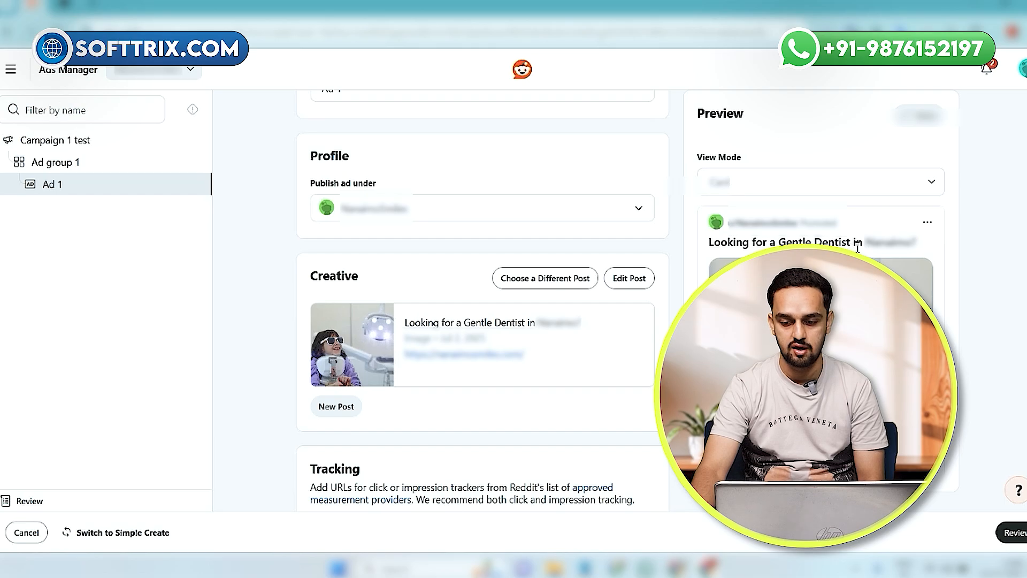
scroll(481, 299, "down", 1)
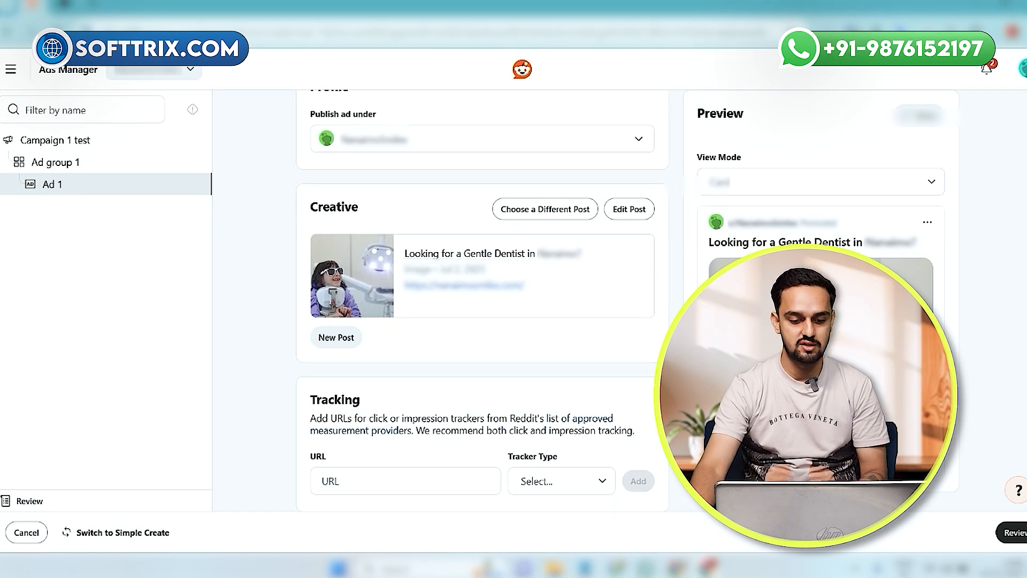
scroll(493, 384, "down", 1)
scroll(494, 384, "up", 4)
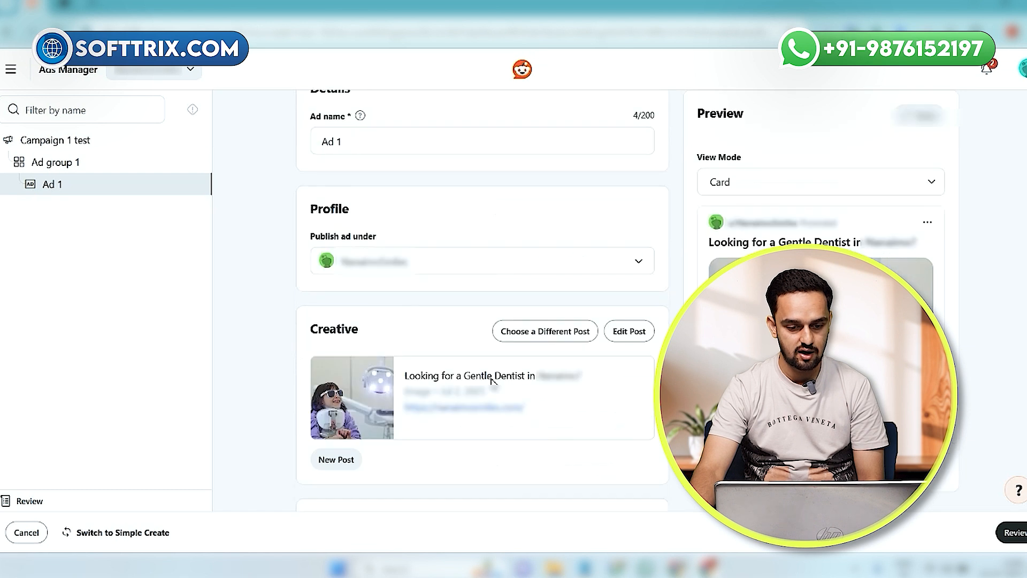
scroll(466, 378, "down", 4)
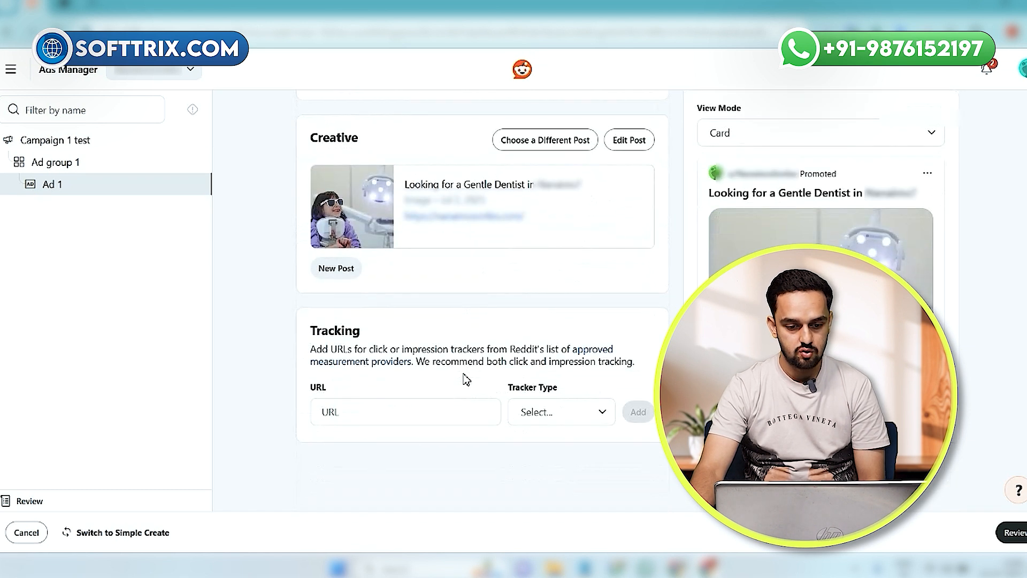
scroll(465, 379, "up", 4)
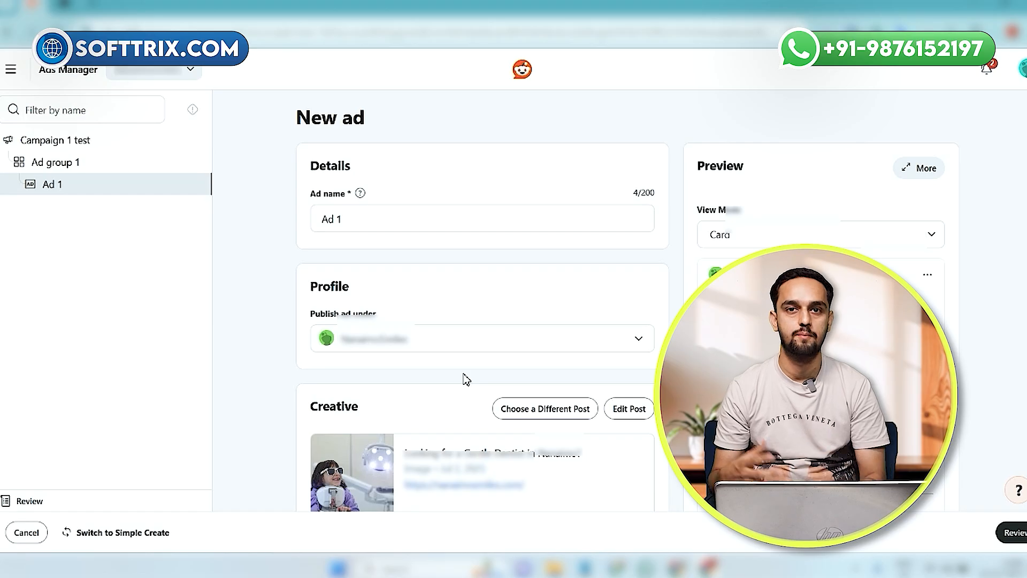
left_click(568, 410)
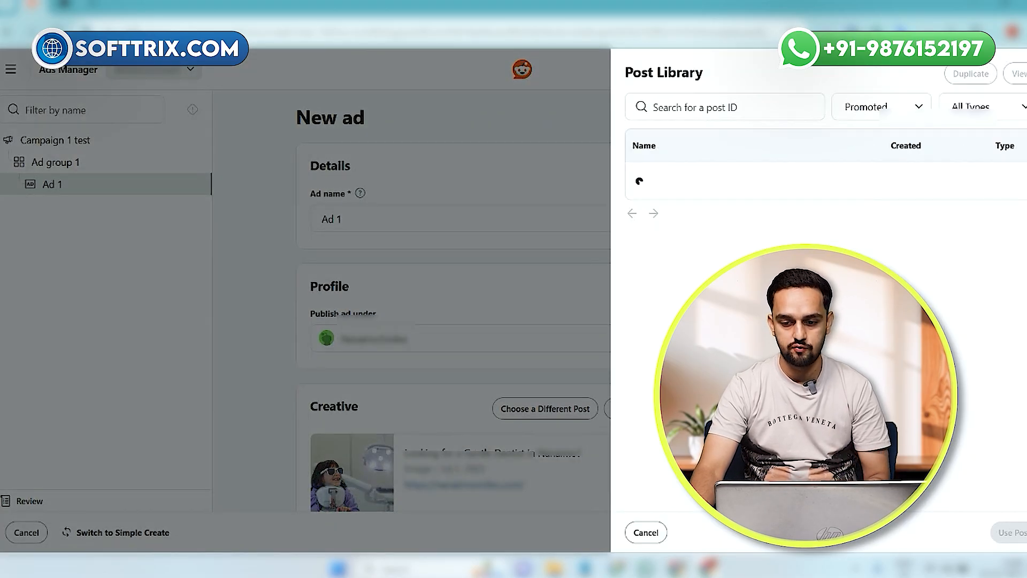
left_click(646, 531)
- Edit the chosen post and upload banner_4.jpg from the Banners & Logo folder as its image
scroll(581, 384, "down", 4)
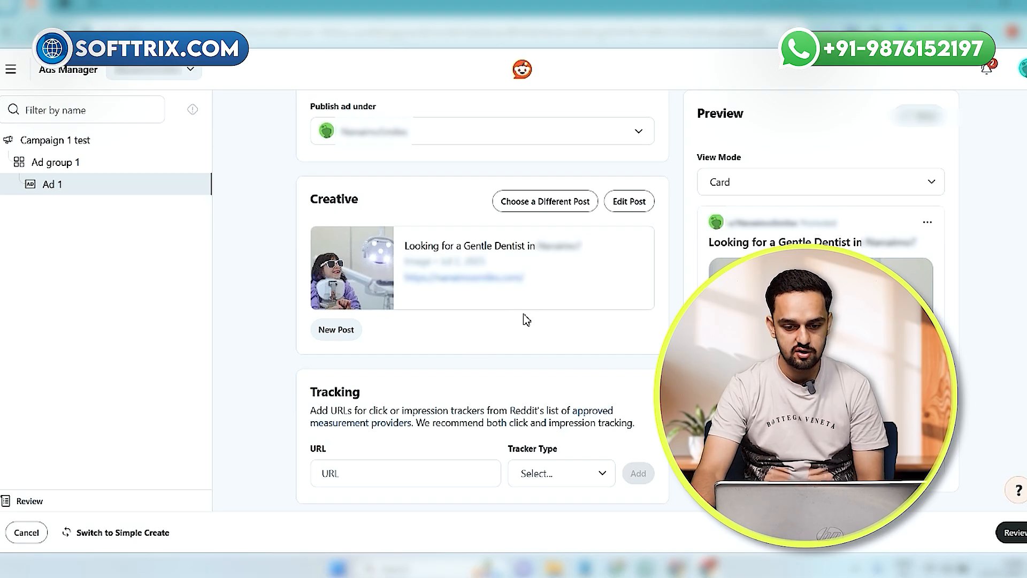
scroll(536, 309, "up", 1)
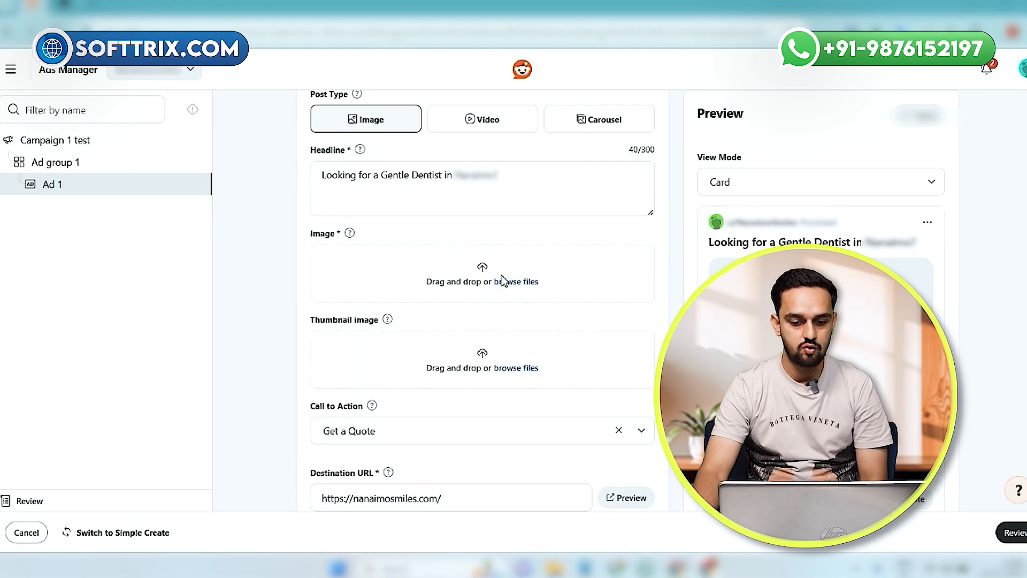
left_click(503, 280)
left_click(54, 203)
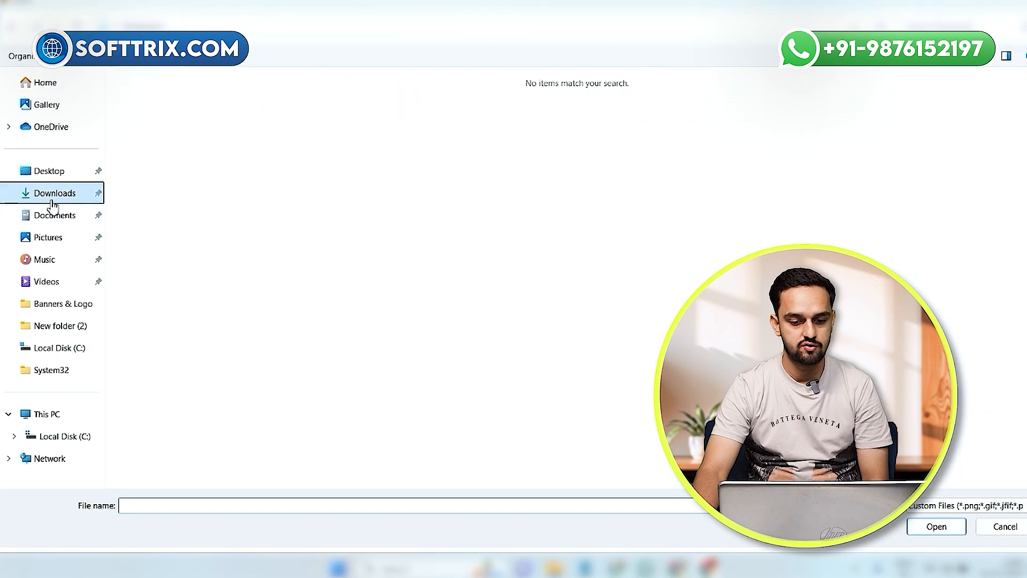
left_click(70, 233)
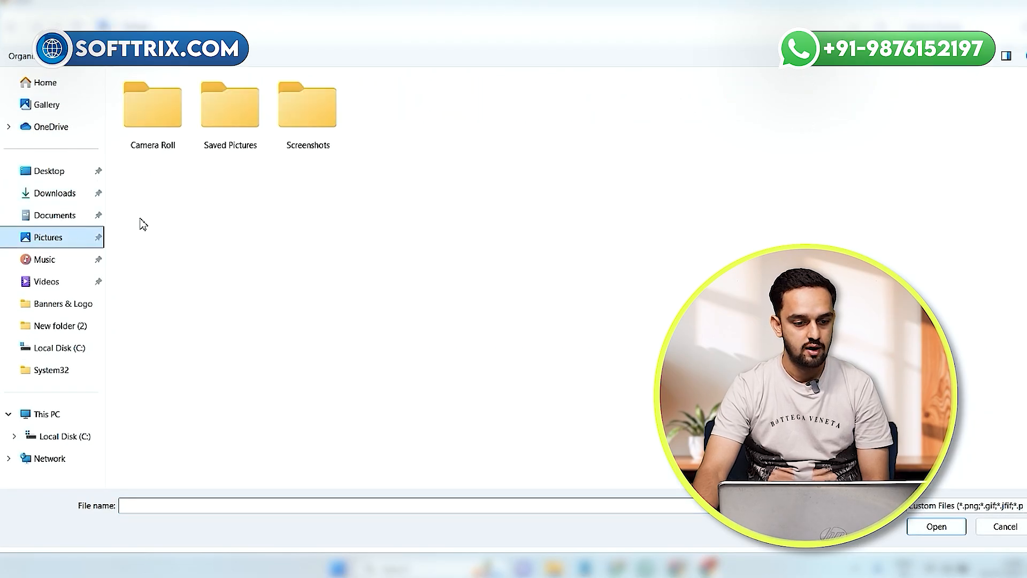
double_click(234, 137)
left_click(47, 262)
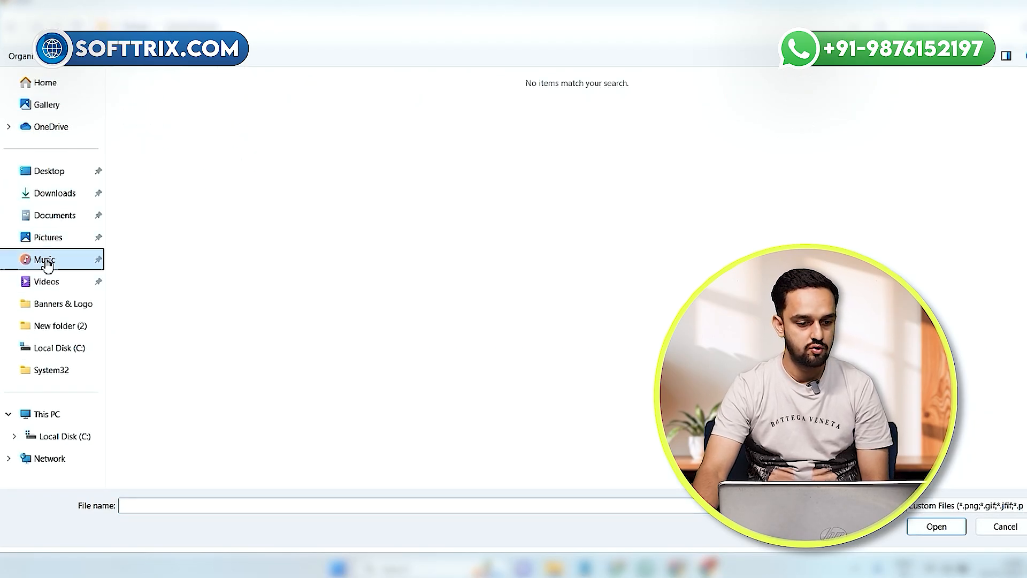
left_click(50, 283)
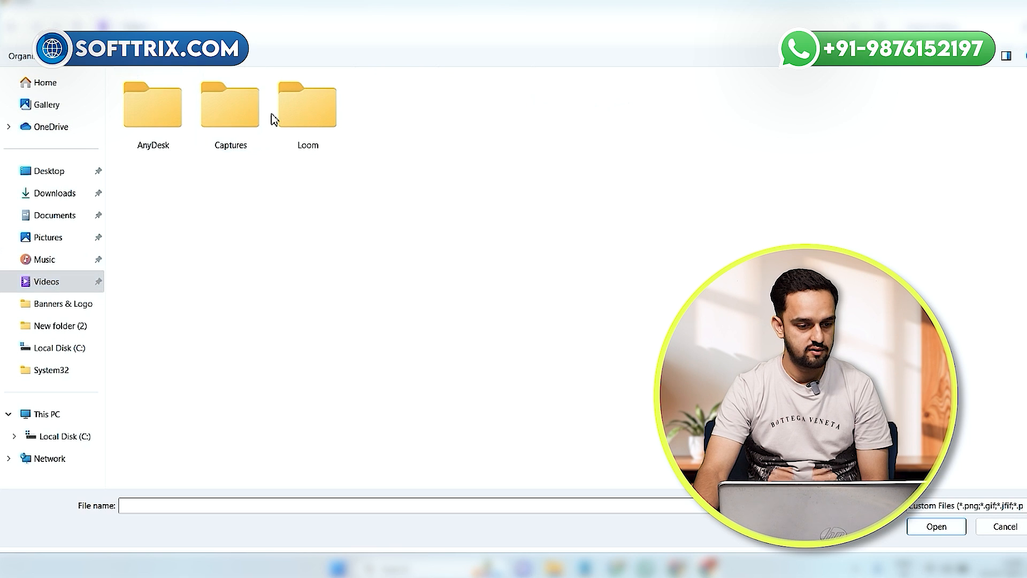
double_click(219, 118)
left_click(80, 236)
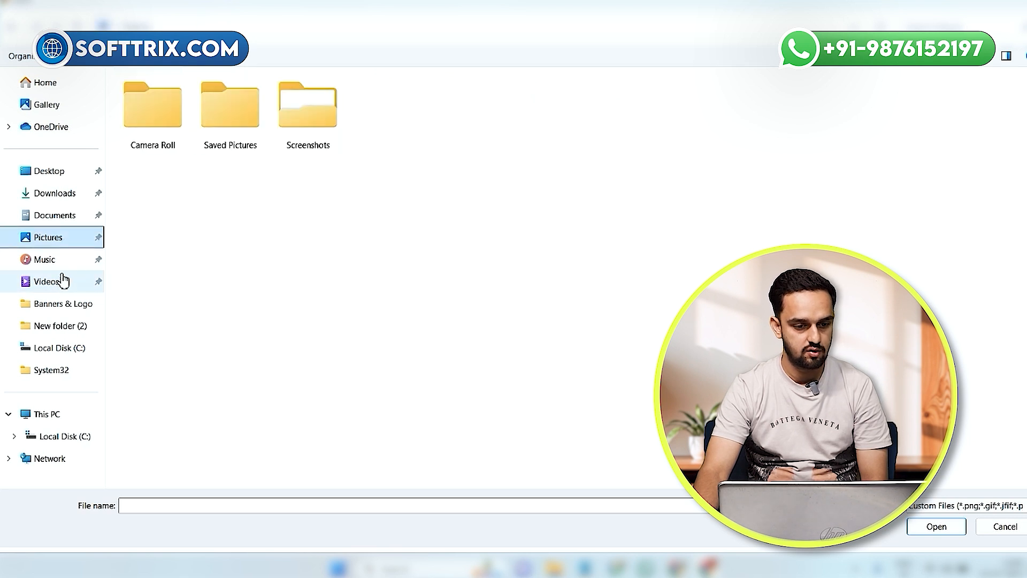
left_click(62, 302)
left_click(292, 134)
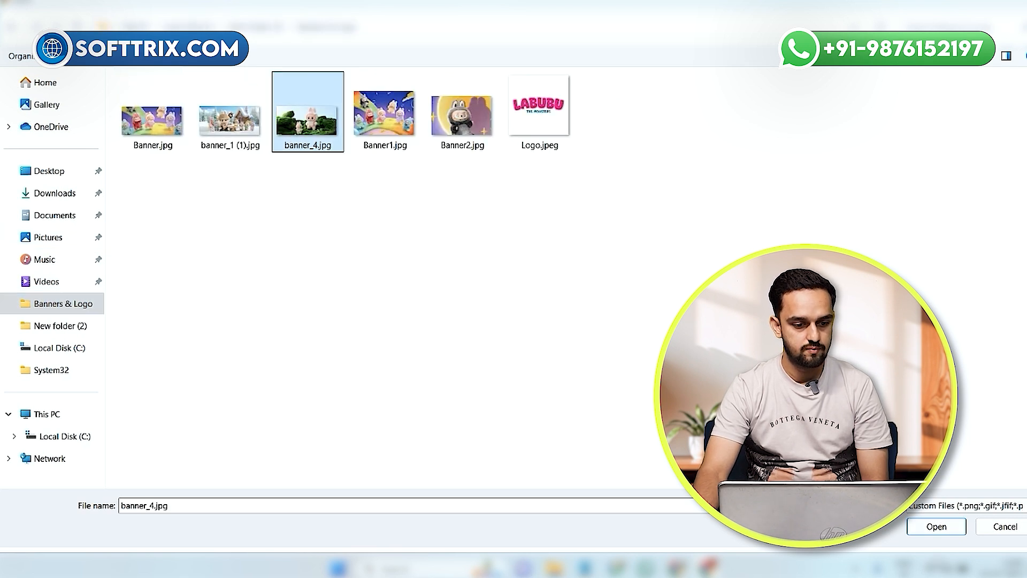
left_click(936, 527)
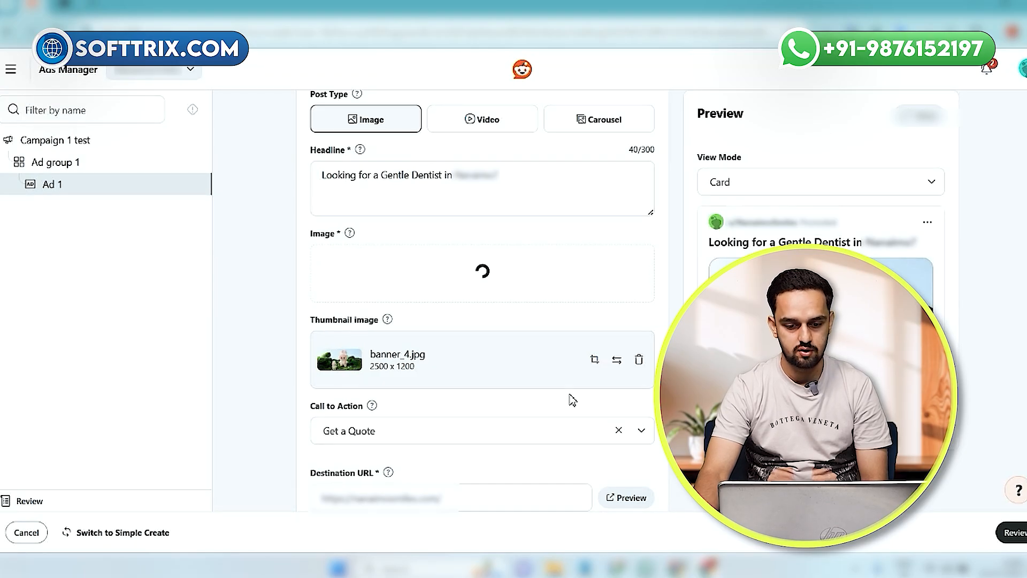
- Remove banner_4.jpg as image and thumbnail, and reapply the "Looking for a Gentle Dentist" post of Jul 2, 2025 from the Post Library
scroll(529, 328, "down", 3)
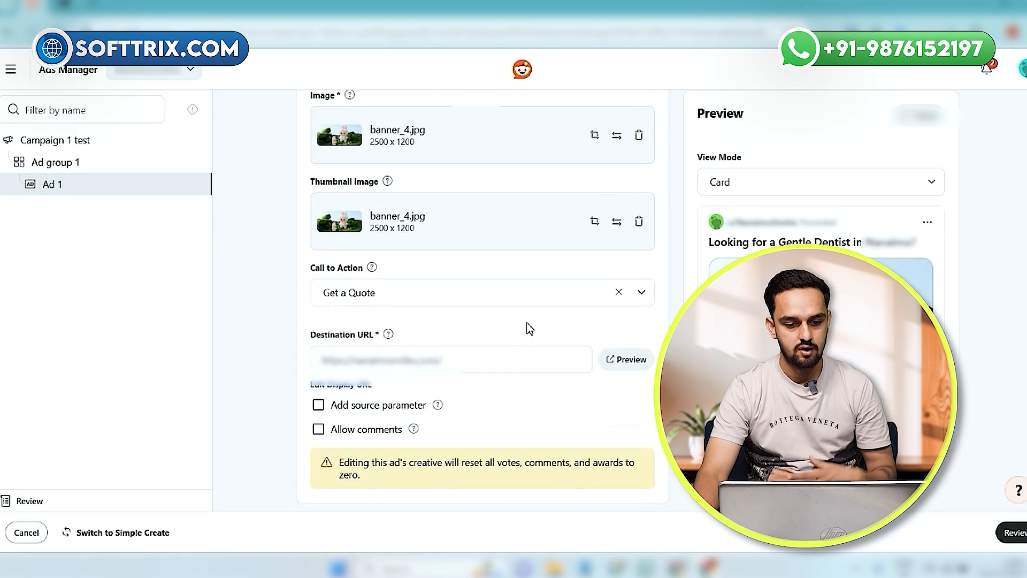
scroll(529, 328, "up", 4)
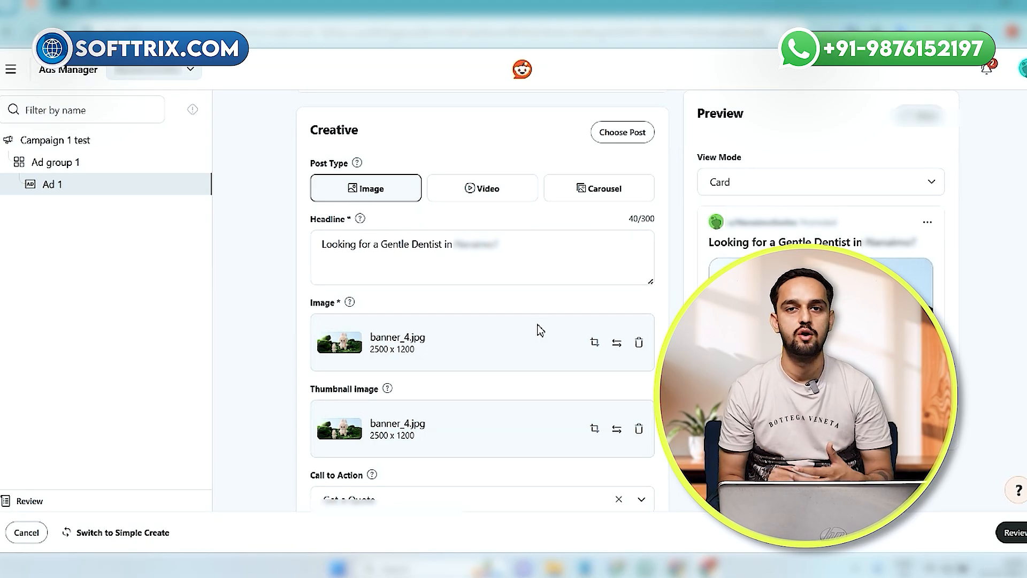
left_click(639, 342)
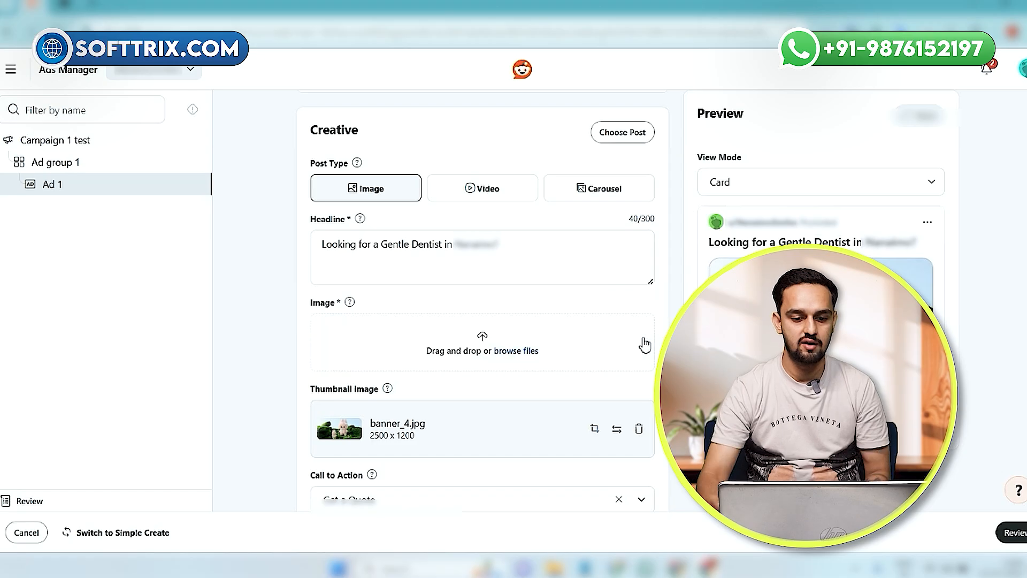
left_click(639, 429)
left_click(623, 134)
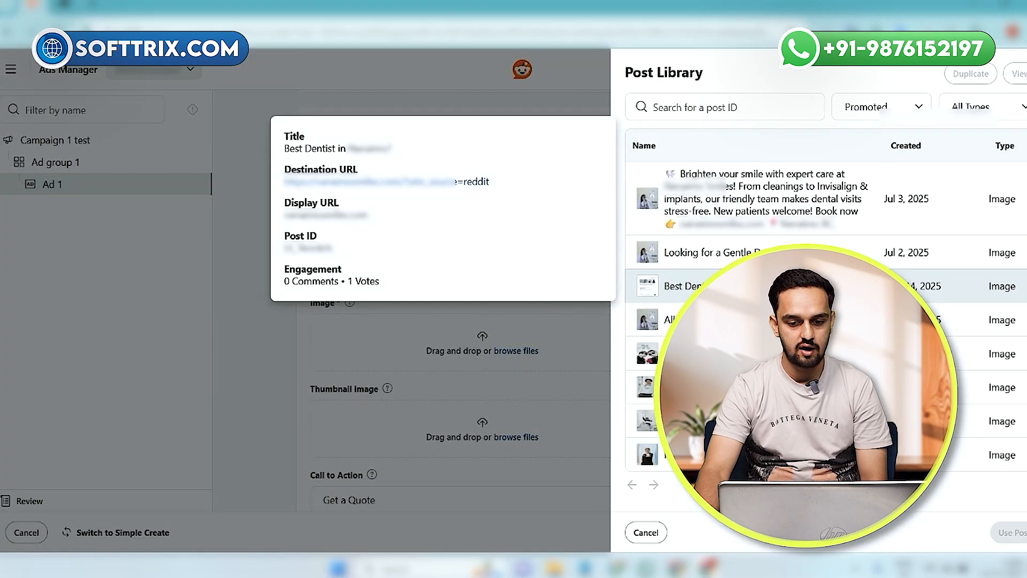
left_click(647, 252)
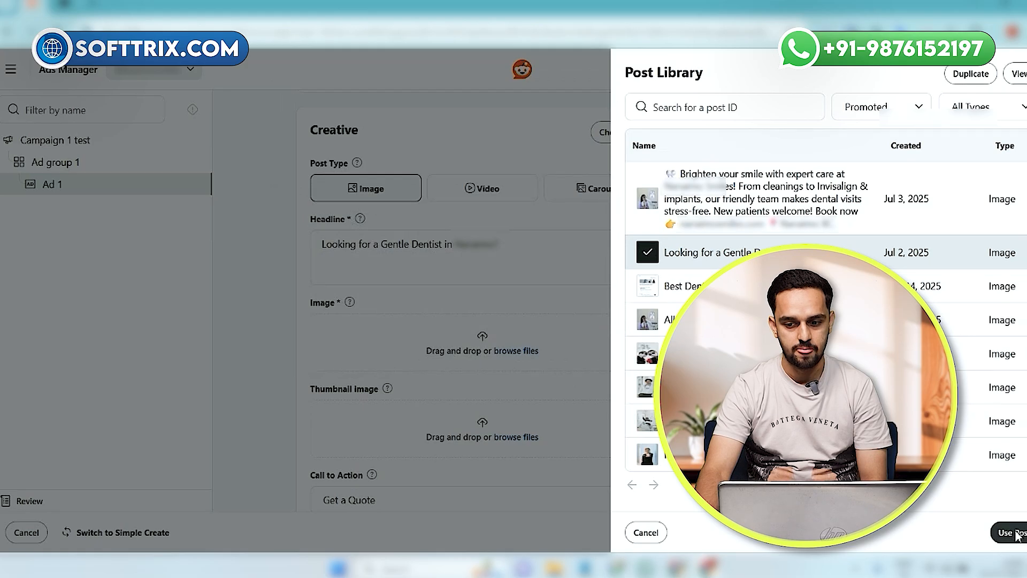
left_click(1011, 532)
- Look over the ad's details, profile, creative and tracking sections, and check the preview's View Mode choices, keeping Card
scroll(532, 348, "up", 5)
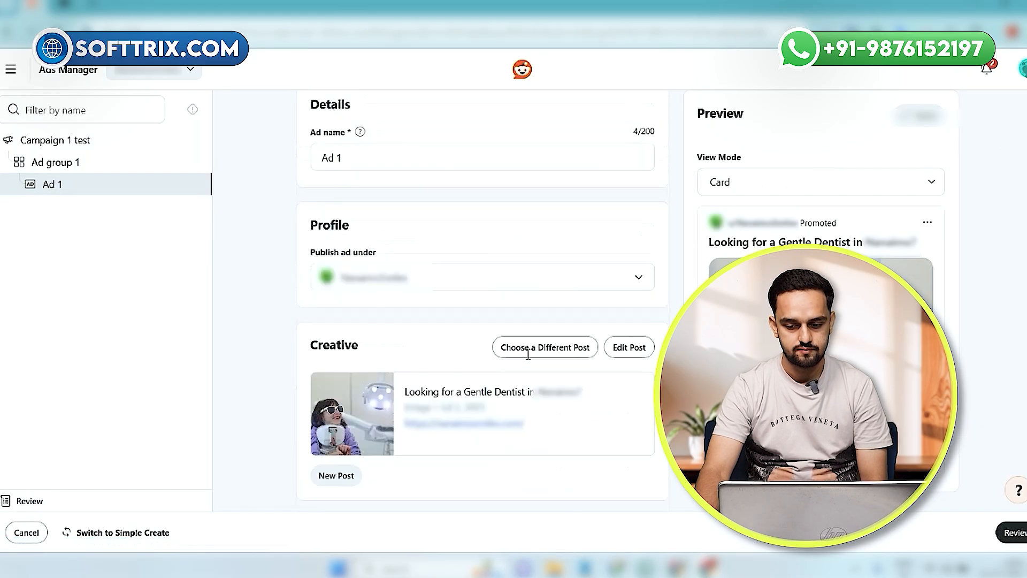
scroll(528, 354, "down", 3)
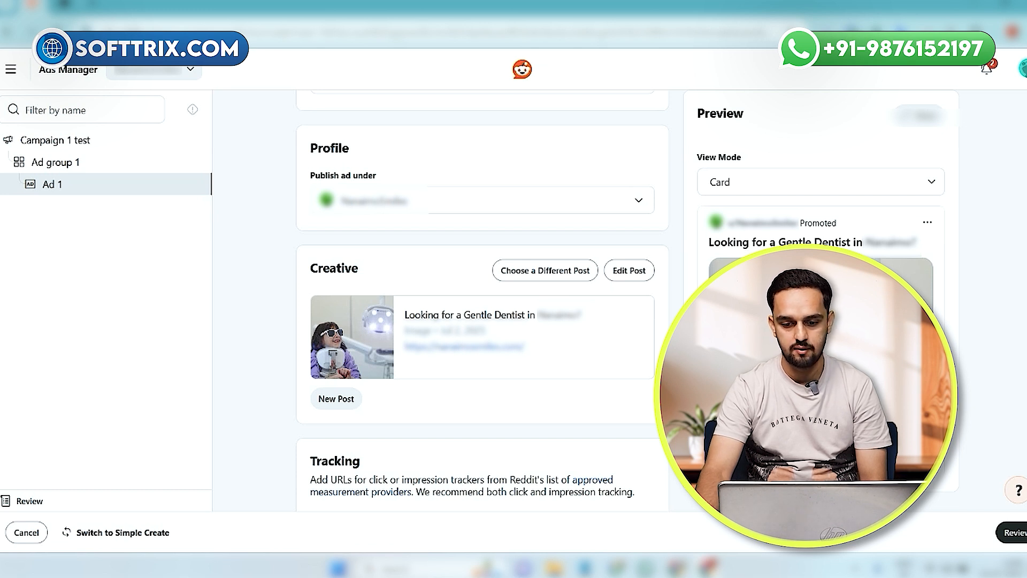
scroll(482, 301, "up", 3)
left_click(796, 242)
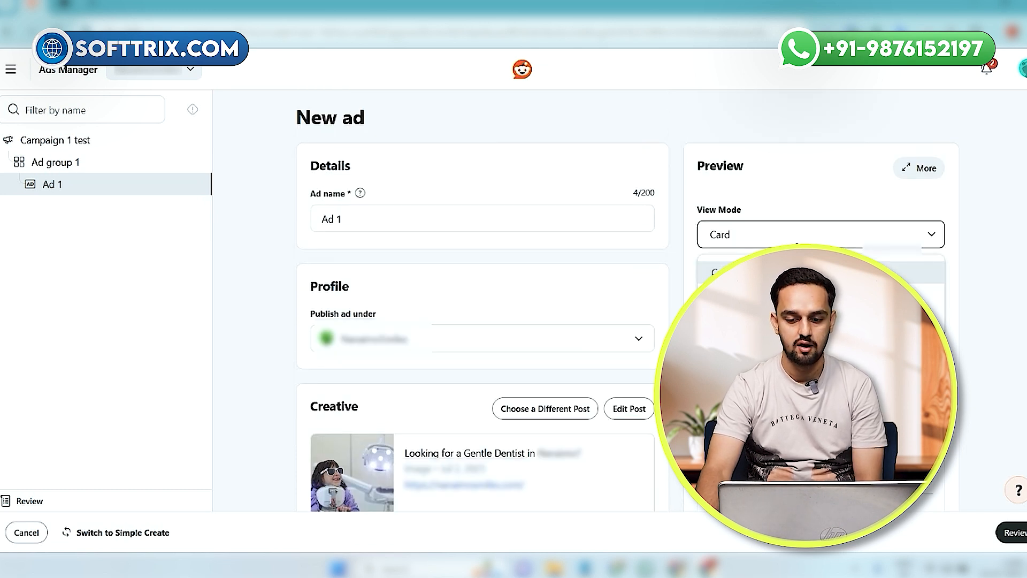
left_click(796, 243)
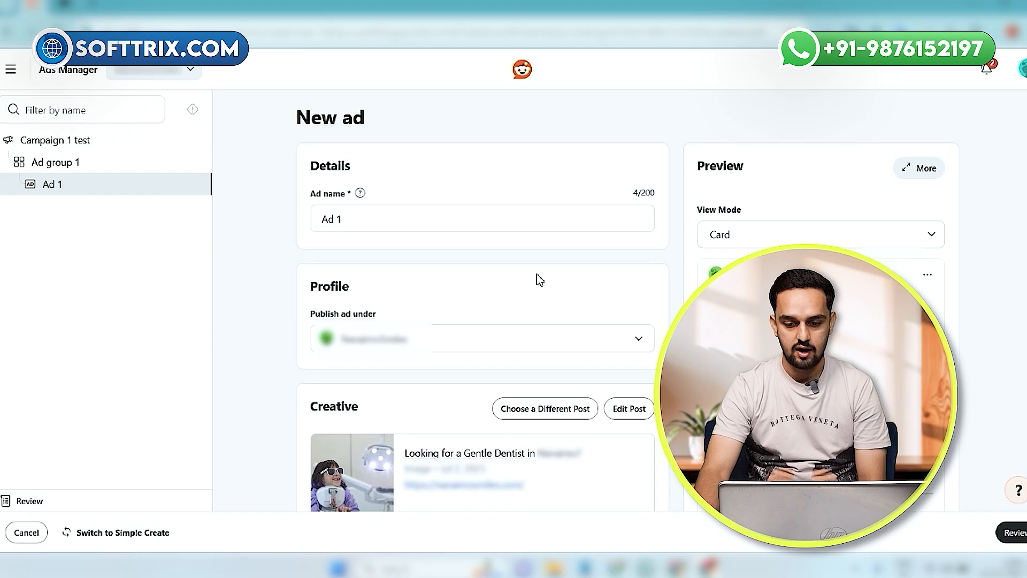
scroll(539, 279, "down", 4)
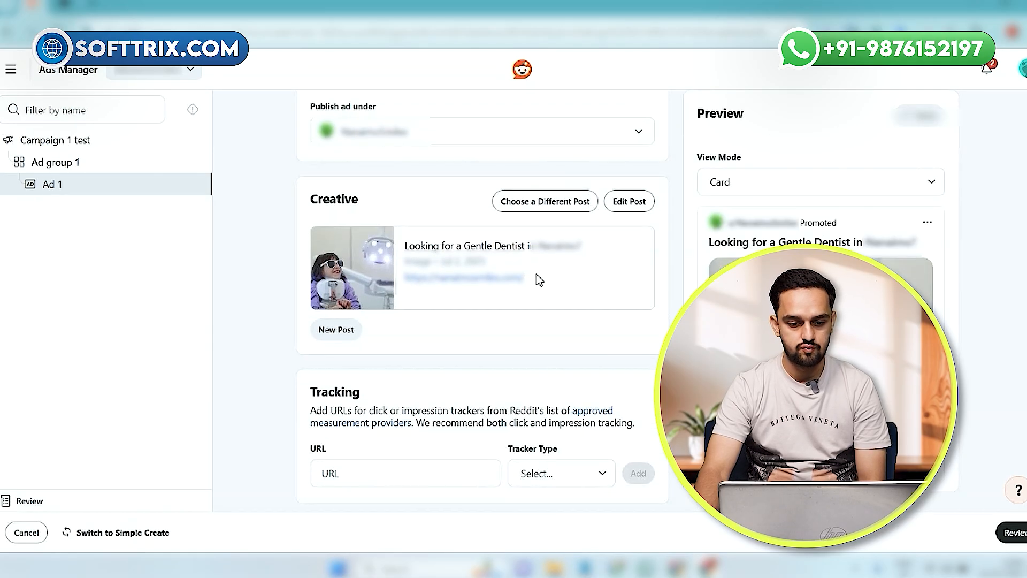
- Edit the chosen post, try adding "ABABABA" to the end of its headline, and delete the added text again
left_click(629, 202)
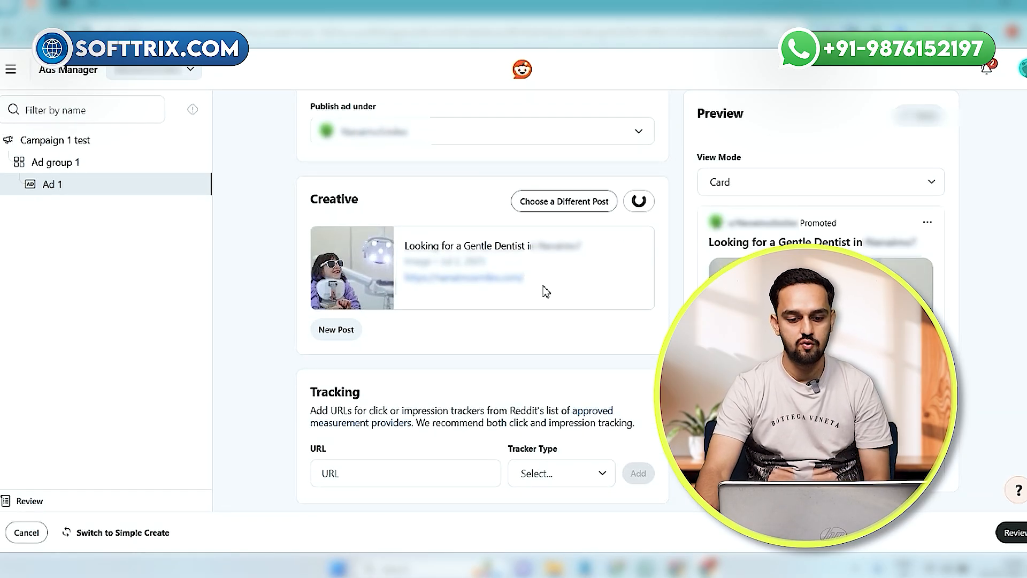
scroll(433, 285, "down", 1)
left_click(404, 246)
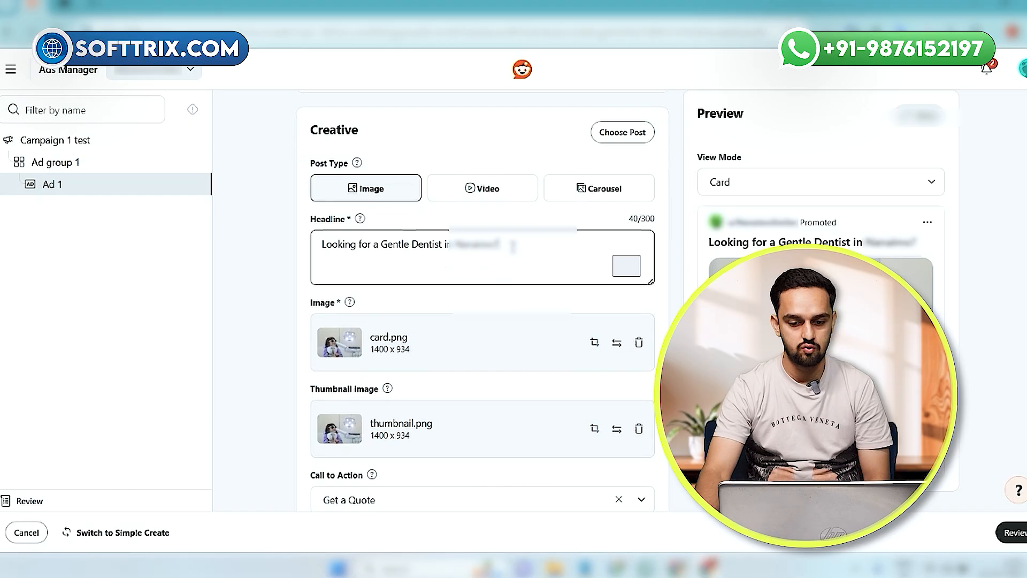
type("ABABABA")
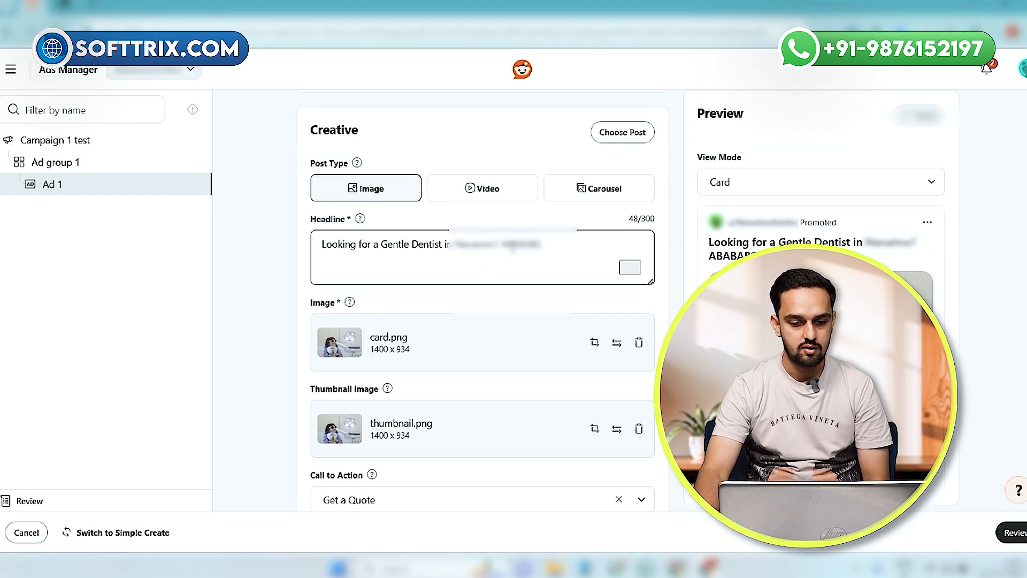
double_click(512, 246)
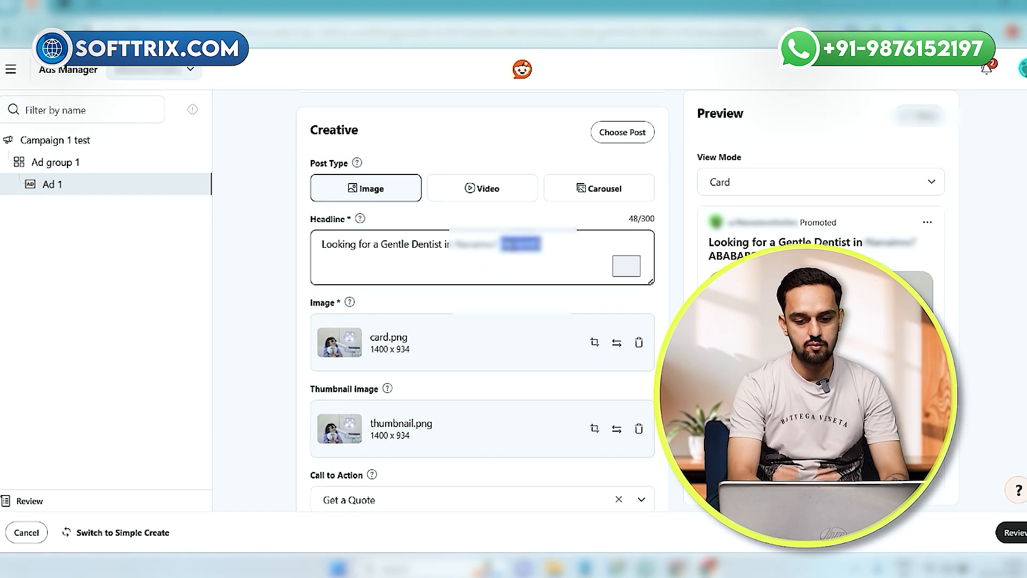
key("BackSpace")
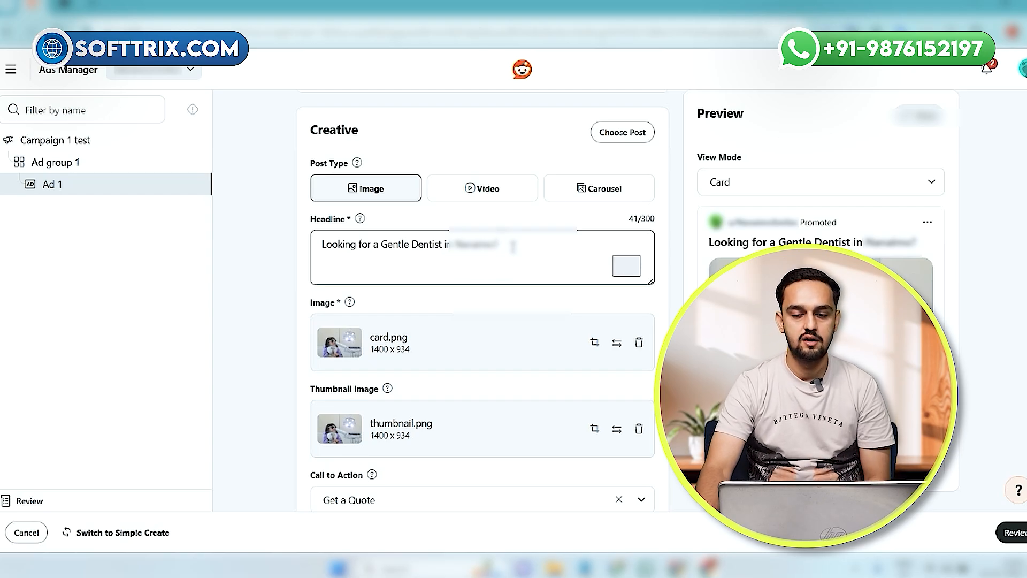
double_click(648, 219)
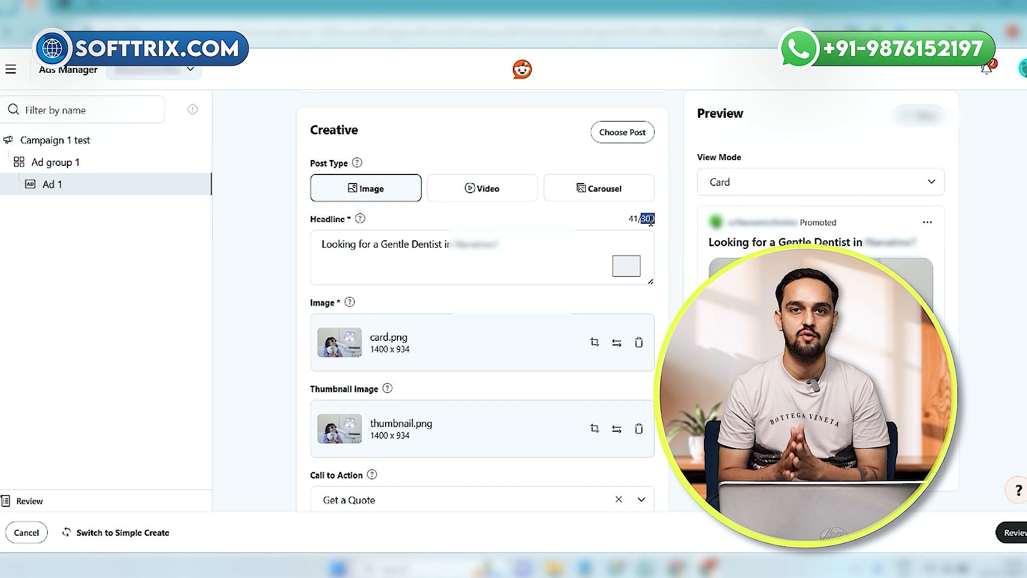
- Check the post's destination URL and review Ad group 1's audience, placements, brand safety, budget and bidding settings
scroll(529, 259, "down", 5)
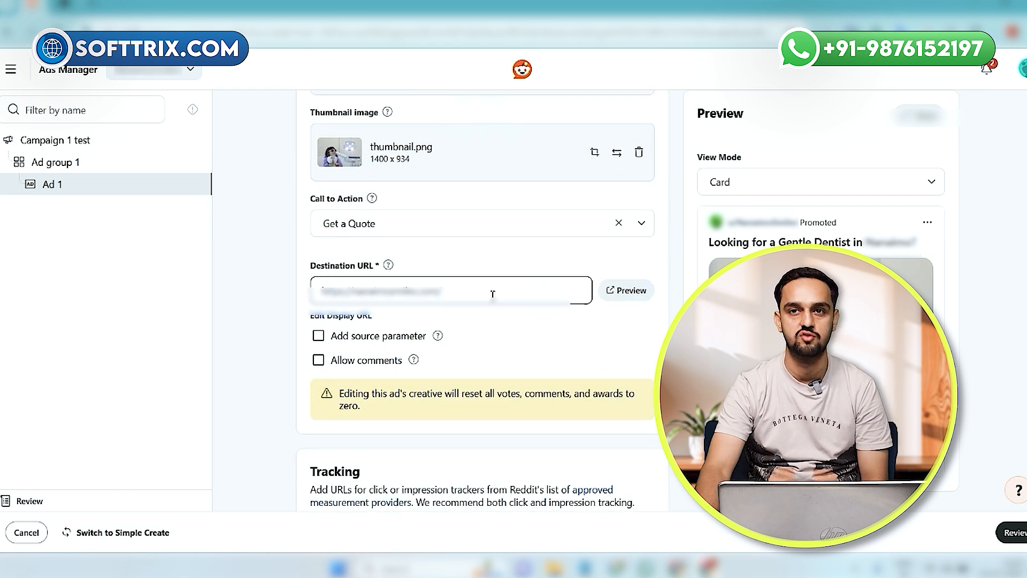
scroll(514, 310, "up", 9)
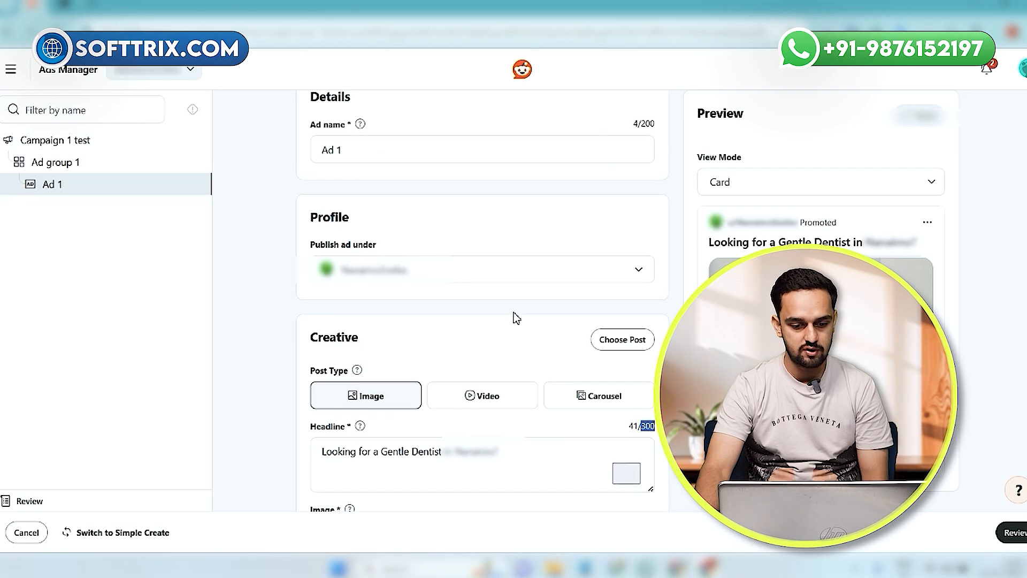
left_click(123, 171)
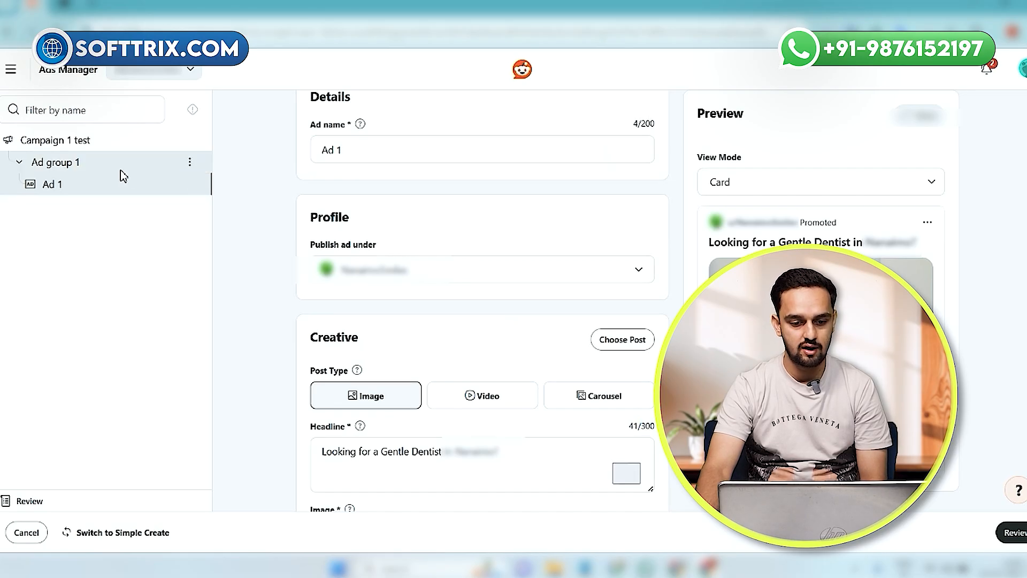
left_click(120, 168)
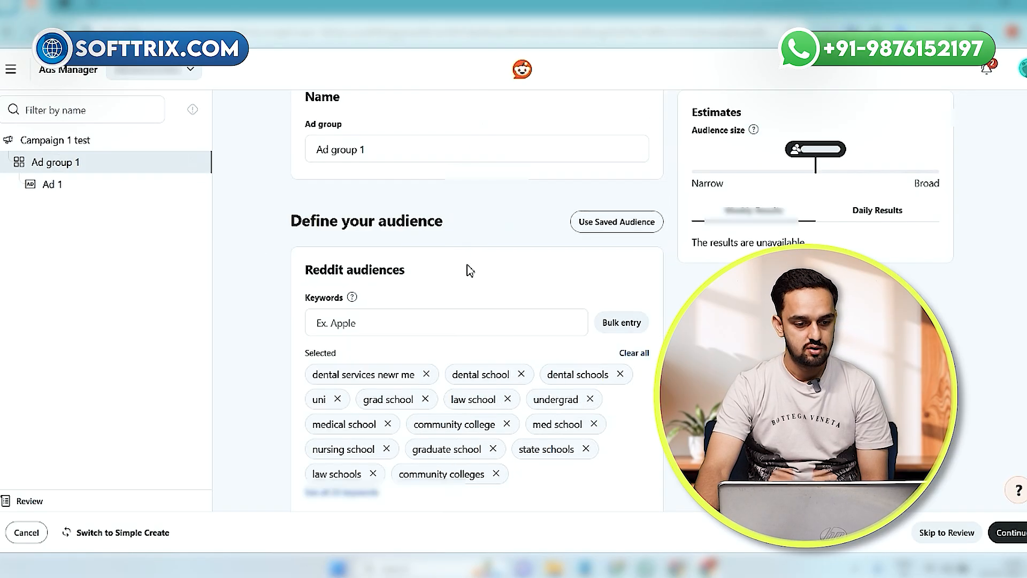
scroll(489, 337, "down", 12)
scroll(488, 337, "down", 15)
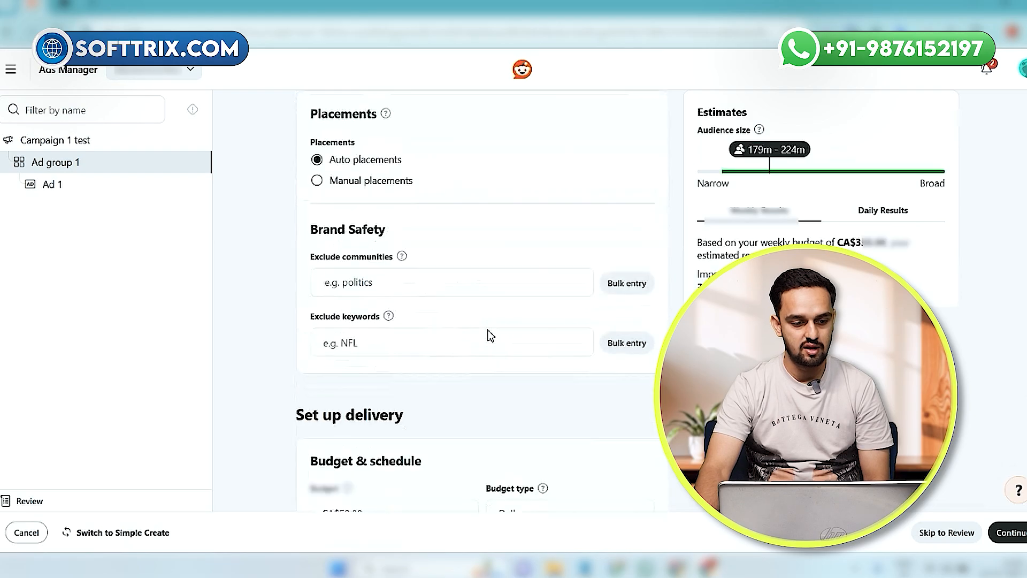
scroll(490, 337, "up", 4)
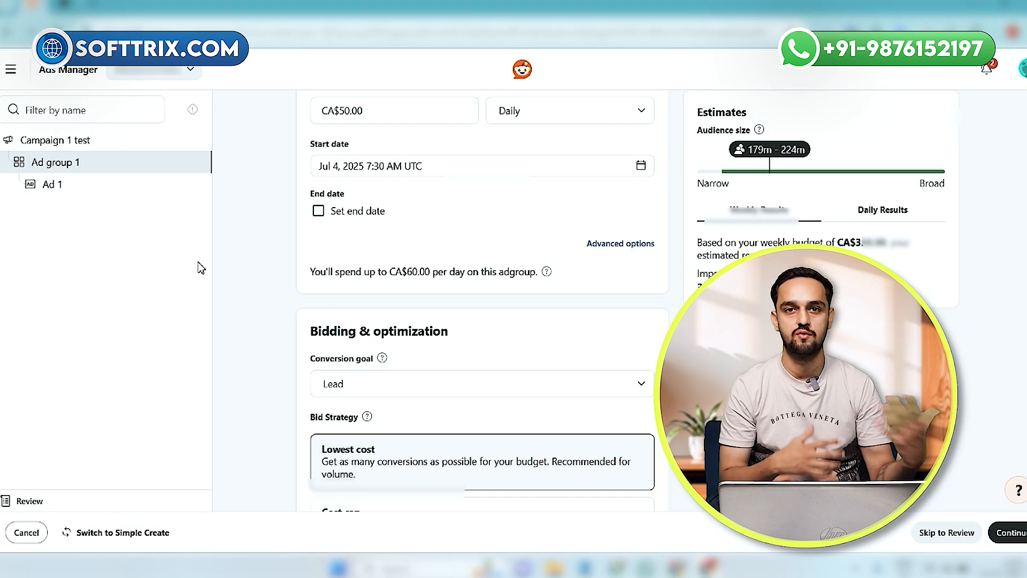
- Return to Ad 1, proceed to the final review, and examine the campaign, ad group and ad summaries
left_click(115, 188)
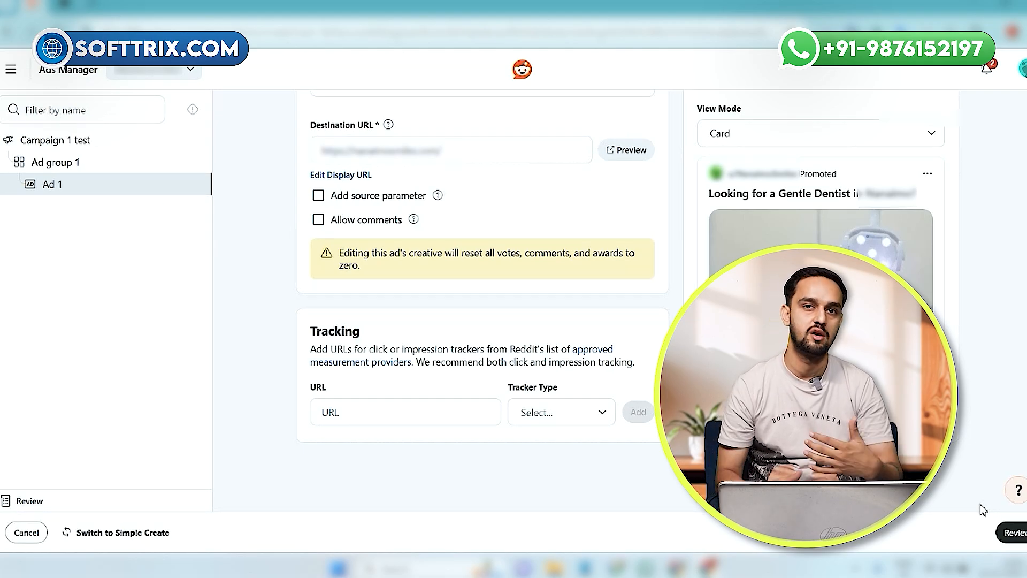
left_click(1014, 534)
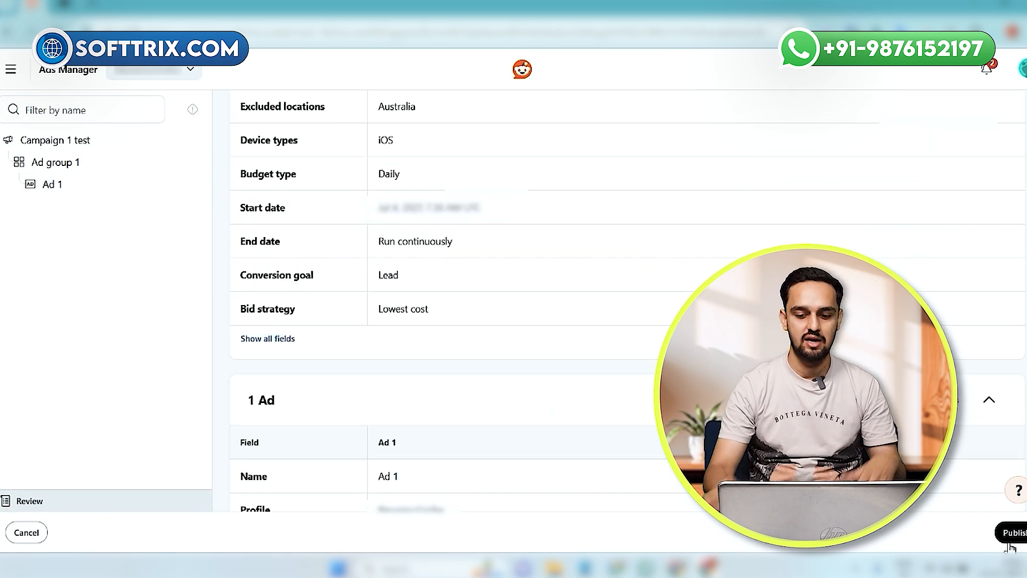
scroll(615, 402, "down", 3)
scroll(611, 401, "up", 10)
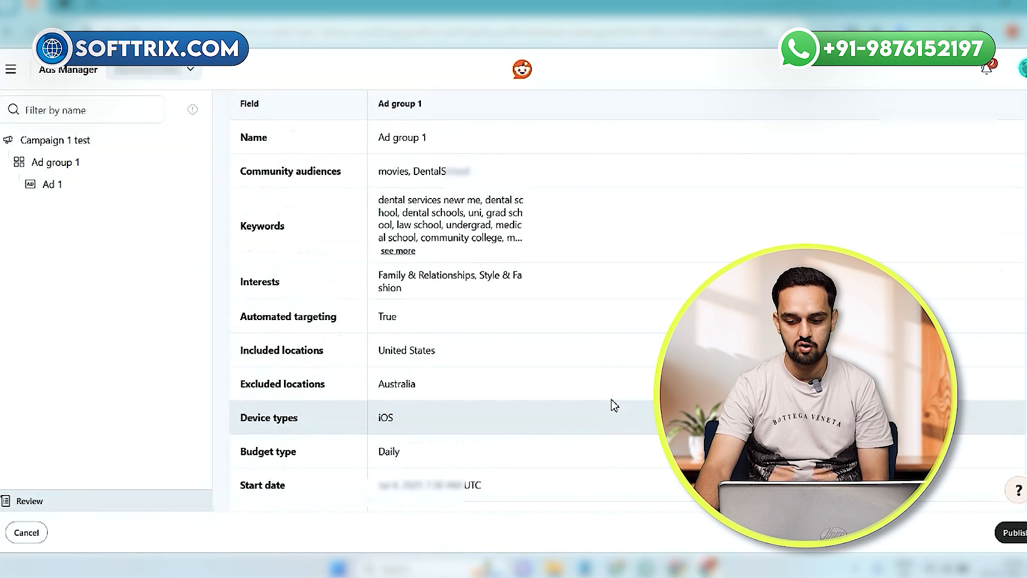
scroll(609, 400, "down", 3)
scroll(493, 323, "up", 1)
scroll(494, 323, "down", 6)
scroll(497, 325, "down", 8)
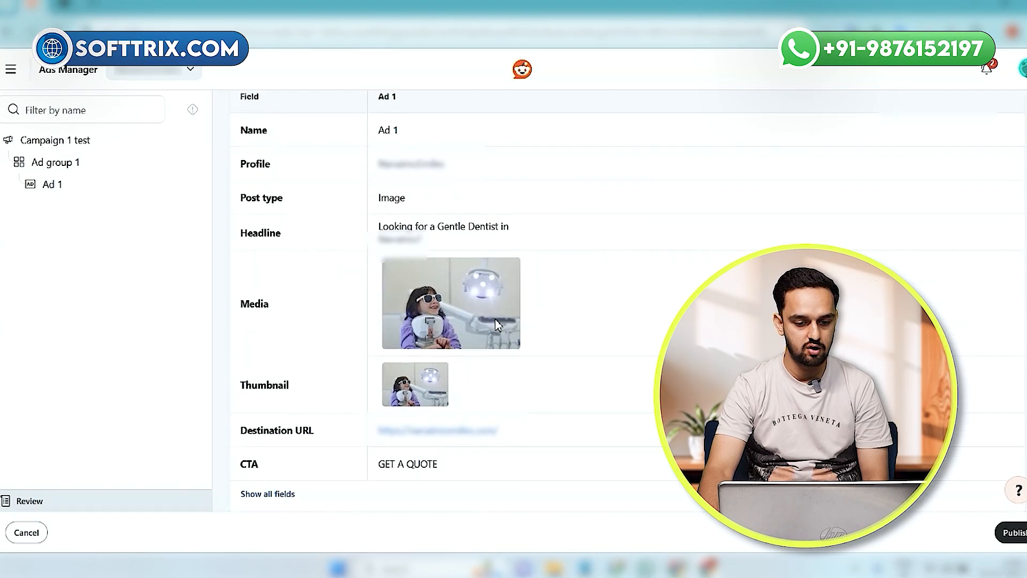
scroll(521, 342, "up", 5)
scroll(523, 345, "up", 12)
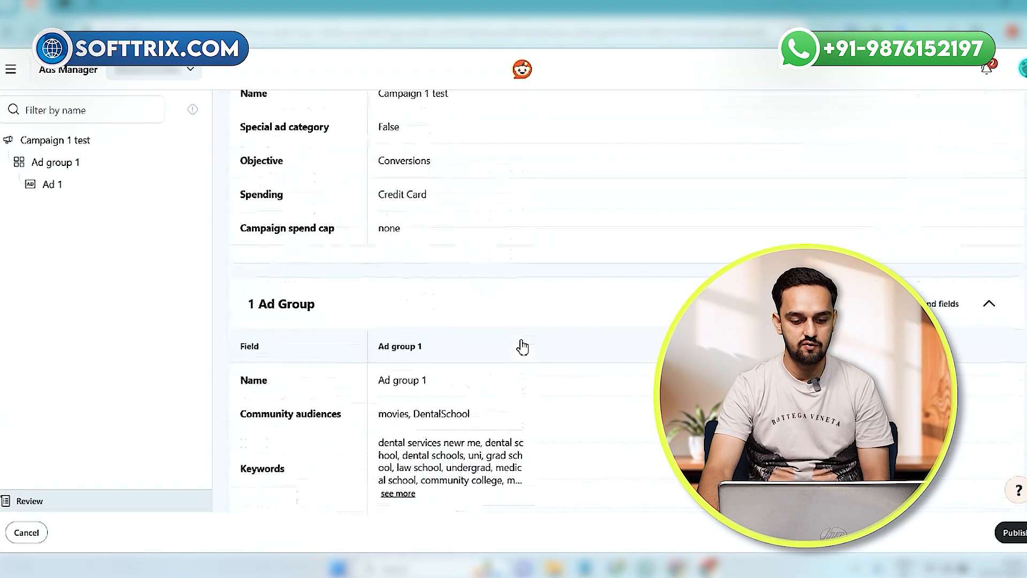
scroll(522, 347, "down", 12)
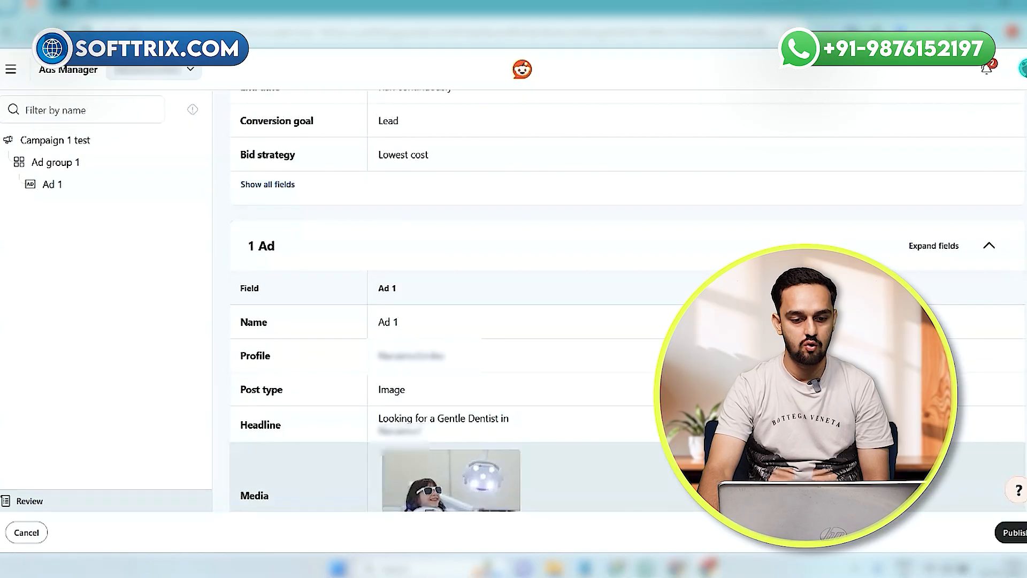
- Publish the campaign, dismiss the notification, and bring up the campaigns list on the dashboard
left_click(1018, 535)
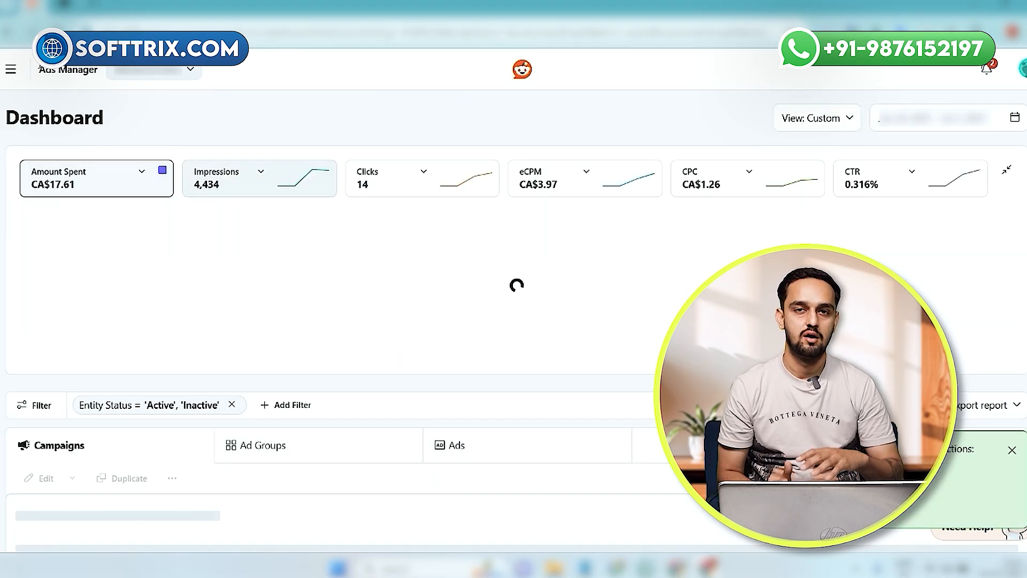
left_click(1010, 450)
scroll(639, 404, "down", 5)
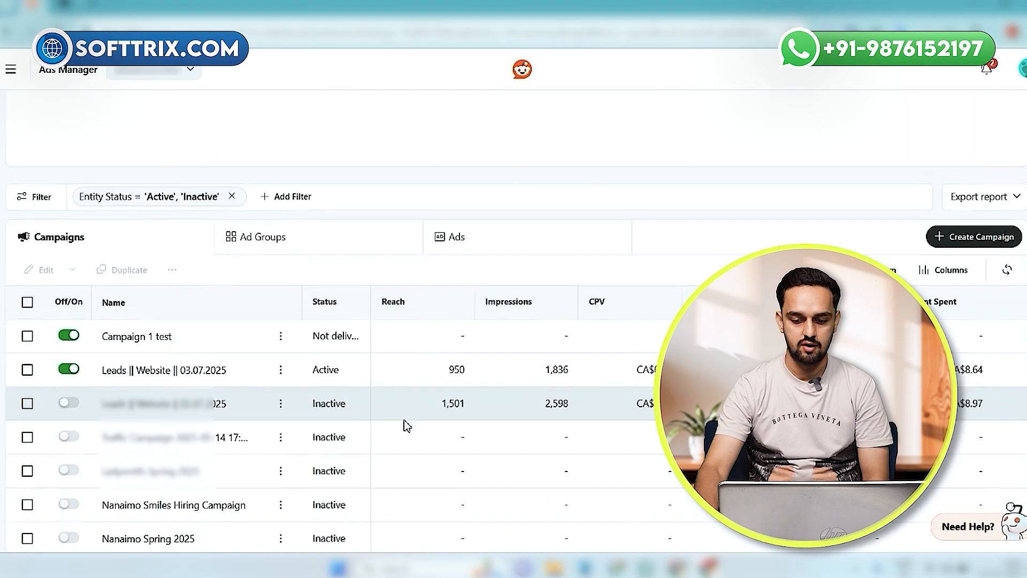